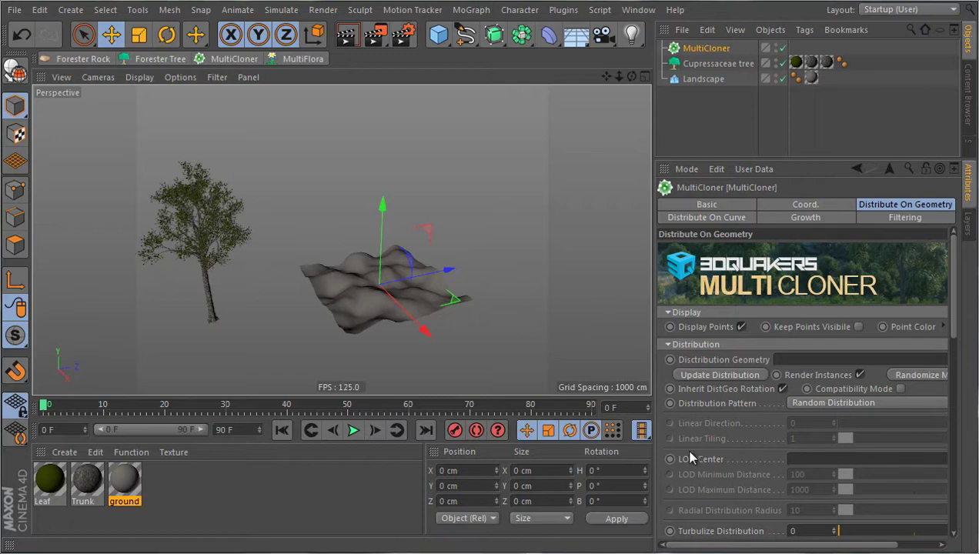
Assign the Landscape as the MultiCloner's distribution geometry and make the Cupressaceae tree a child of the MultiCloner.
scroll(712, 460, "down", 10)
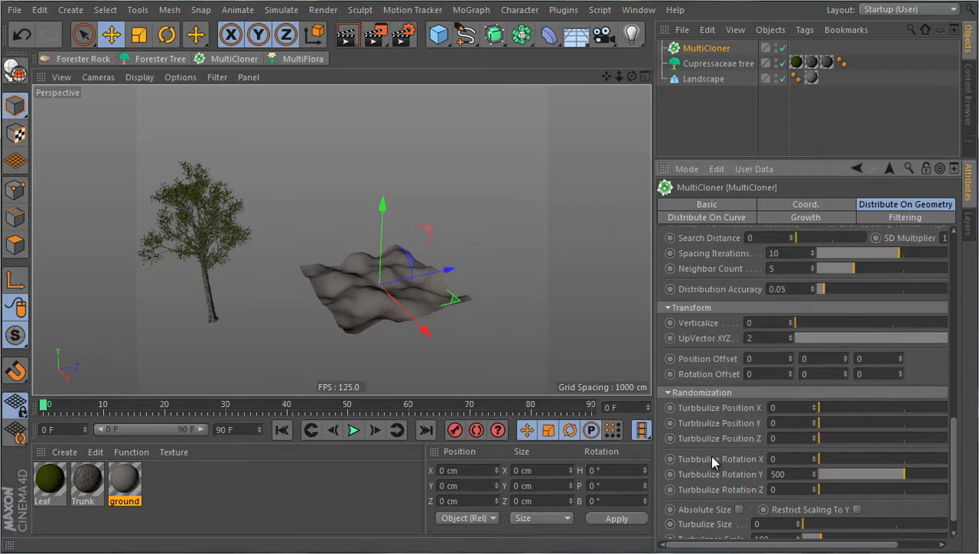
scroll(716, 329, "up", 10)
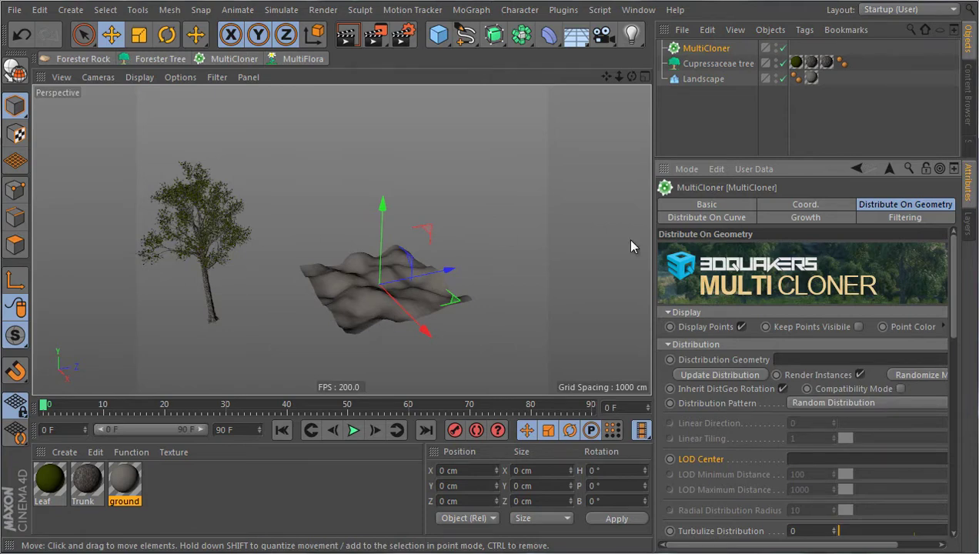
left_click_drag(710, 81, 757, 362)
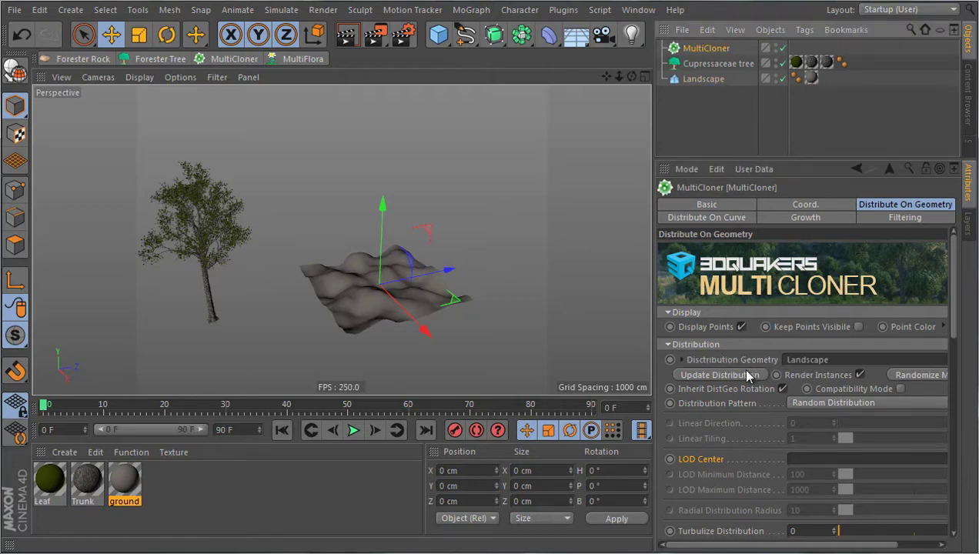
left_click(733, 66)
left_click_drag(710, 68, 715, 51)
left_click(715, 51)
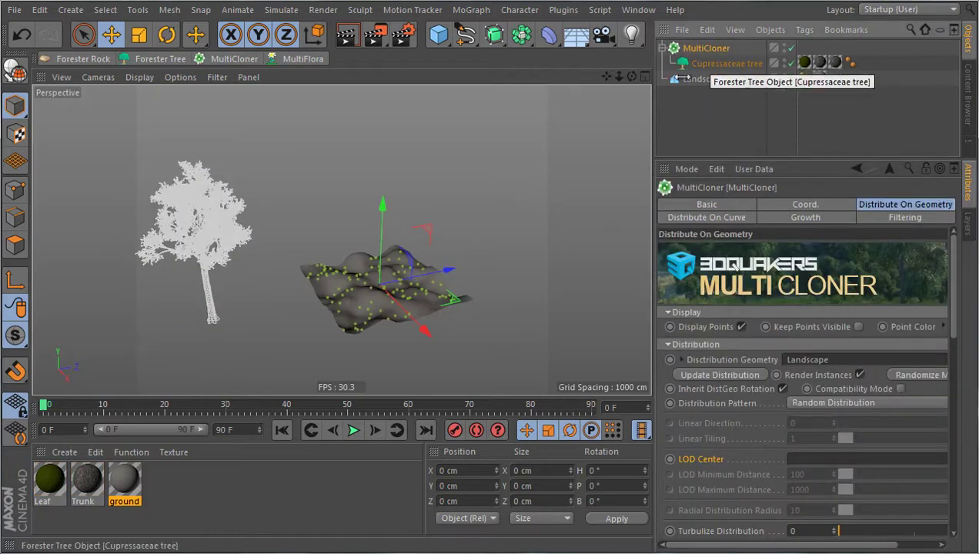
Turn off Display Points on the MultiCloner to show the actual tree clones, and clear the object selection.
scroll(385, 319, "up", 3)
scroll(455, 328, "up", 2)
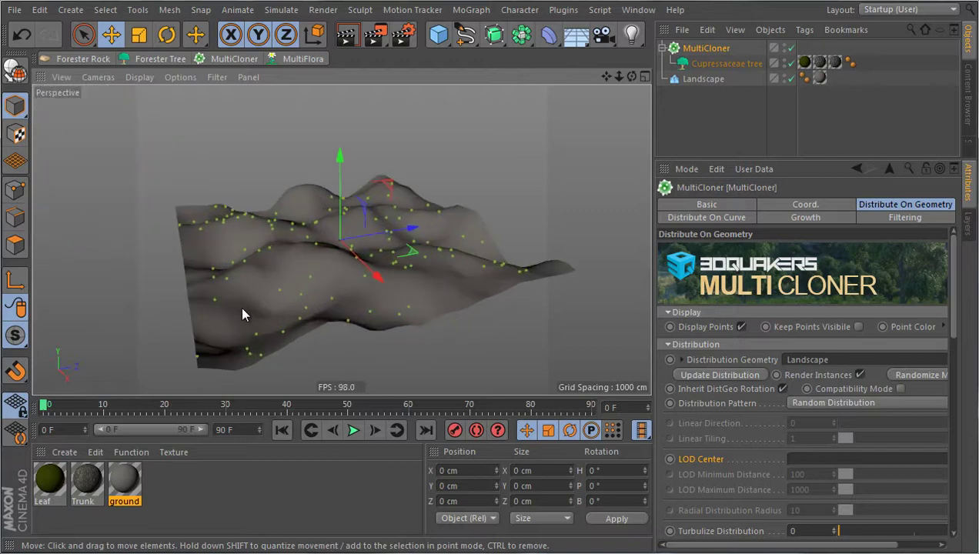
scroll(243, 314, "down", 3)
left_click(742, 326)
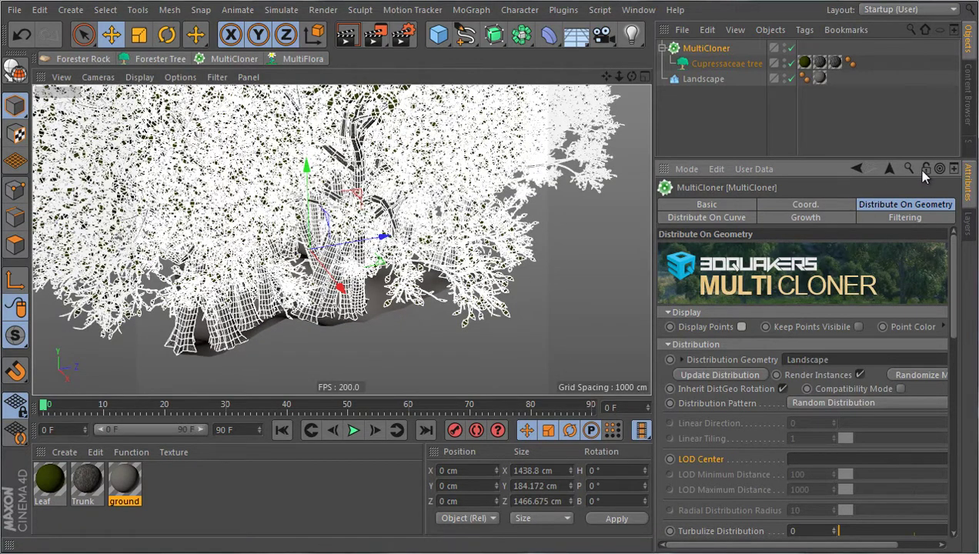
left_click(476, 355)
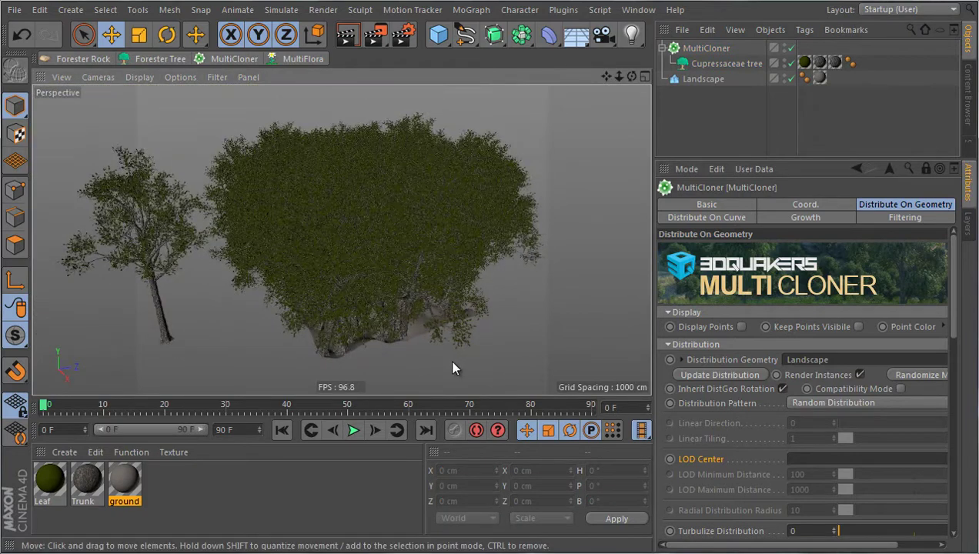
Reduce the MultiCloner's Clone Size to 0.35 and view the cloned trees on the terrain from several angles.
scroll(712, 452, "down", 5)
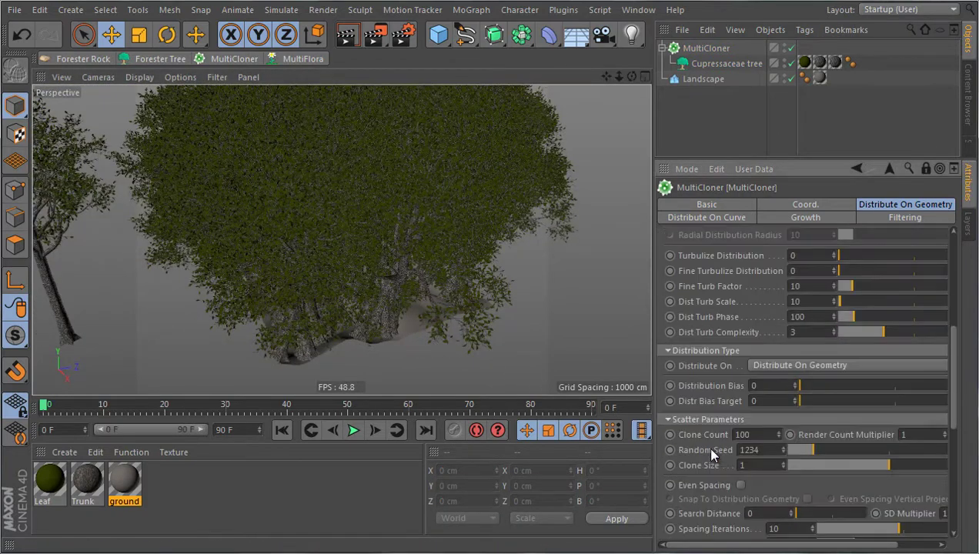
left_click_drag(888, 465, 820, 464)
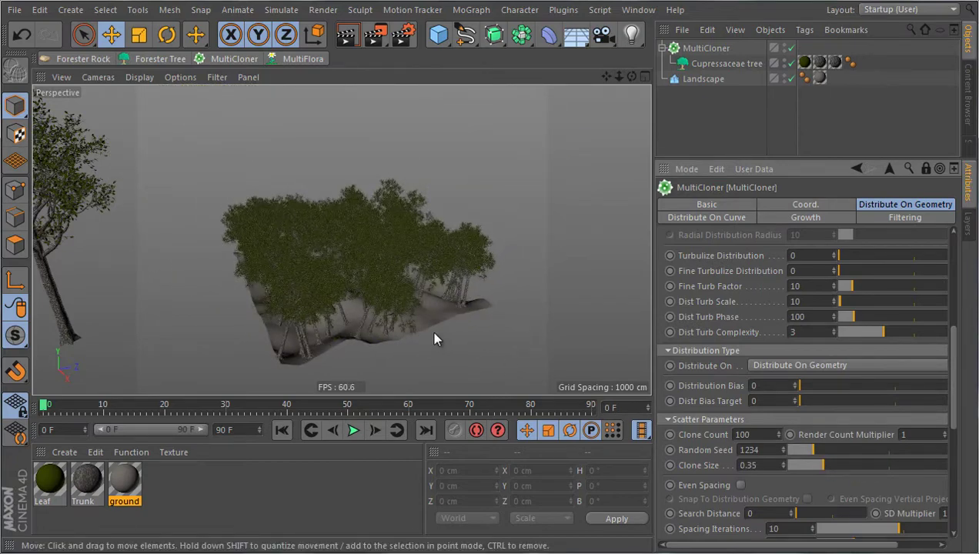
left_click_drag(433, 338, 248, 330, "alt")
scroll(174, 323, "up", 3)
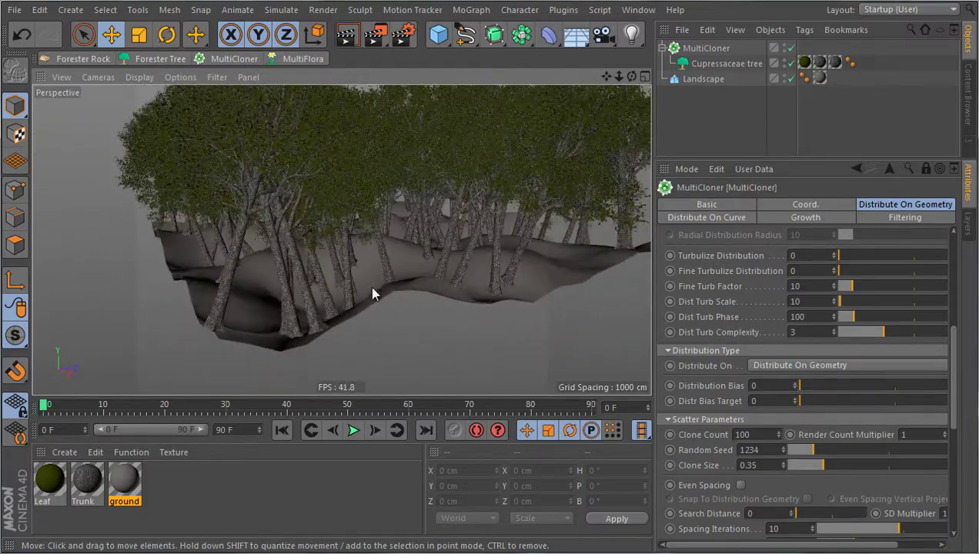
left_click_drag(372, 293, 272, 331, "alt")
left_click_drag(522, 315, 466, 308, "alt")
left_click_drag(398, 326, 370, 327, "alt")
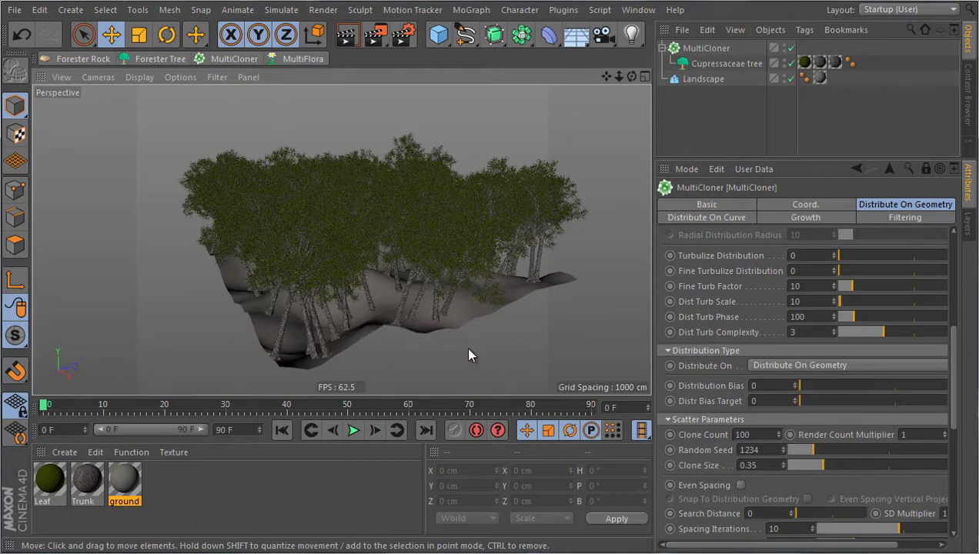
Straighten the cloned trees by setting Verticalize to 0.9 in the MultiCloner's Transform settings.
scroll(701, 458, "down", 5)
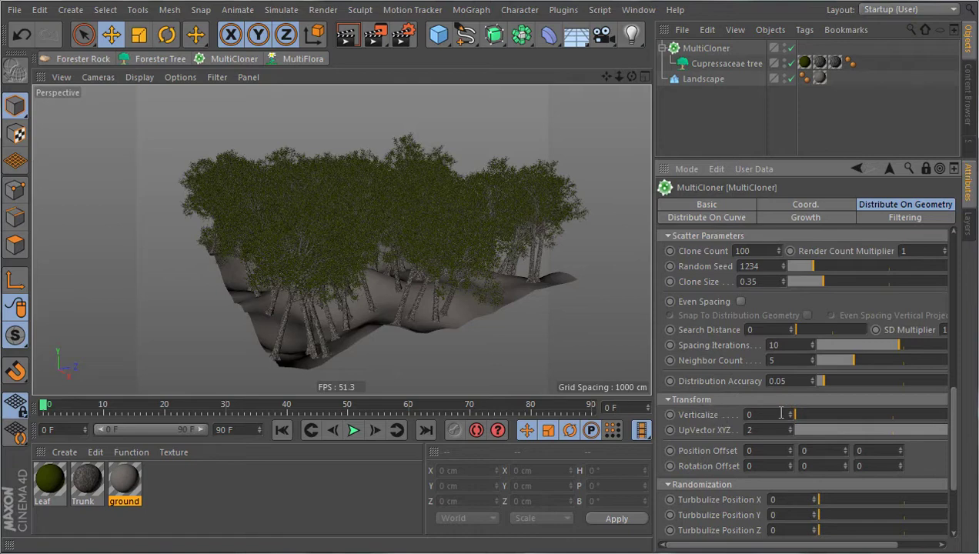
left_click_drag(803, 418, 947, 416)
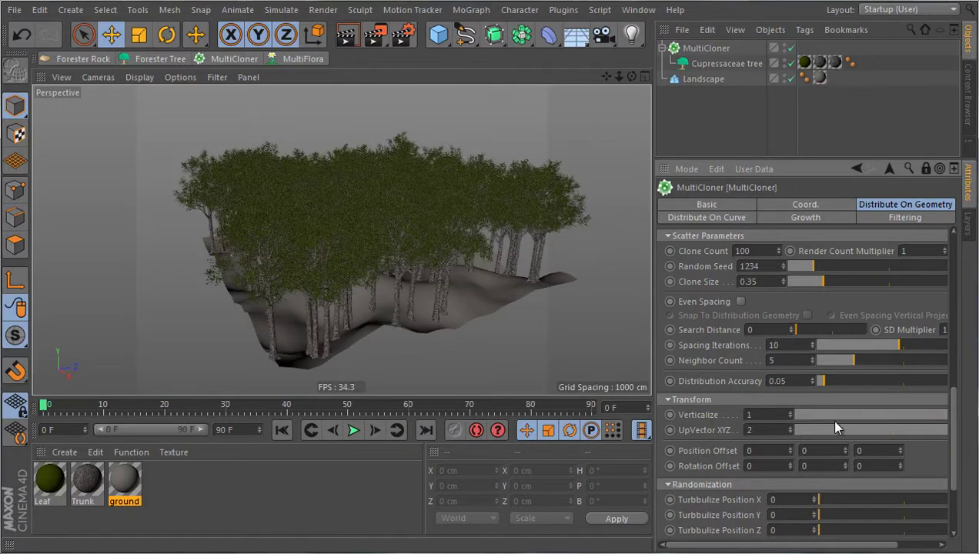
left_click_drag(500, 336, 518, 320, "alt")
scroll(518, 320, "up", 5)
mouse_move(453, 293)
left_mouse_down("alt")
mouse_move(383, 240)
mouse_move(462, 304)
left_mouse_up("alt")
left_click_drag(789, 413, 790, 414)
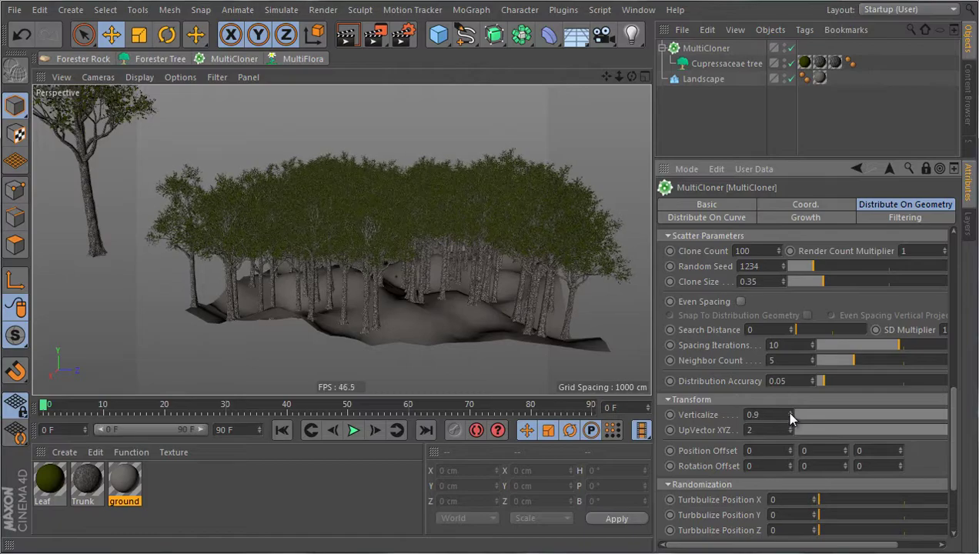
Switch to the Top view framed on the forest, select the MultiCloner and turn its Display Points on.
left_click_drag(437, 284, 401, 217, "alt")
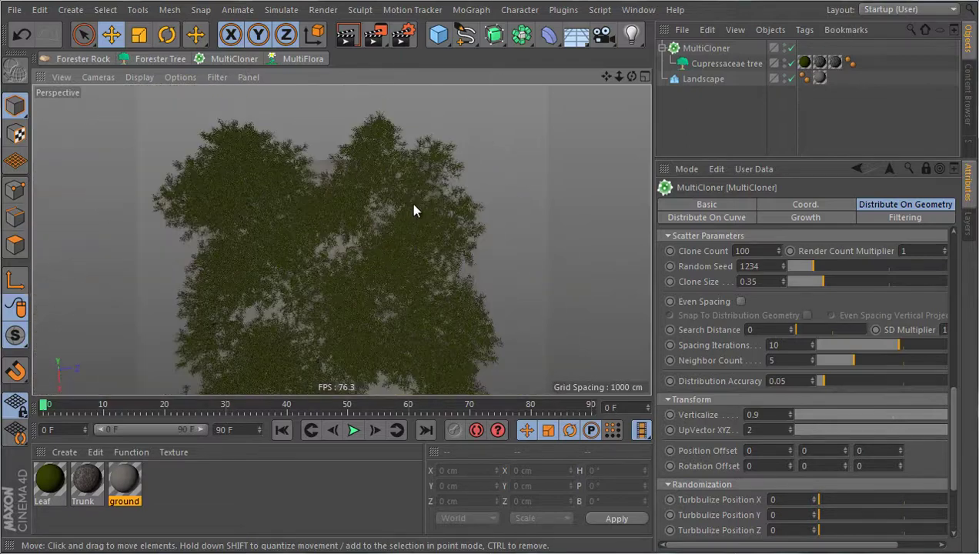
middle_click(411, 203)
middle_click(422, 197)
key("h")
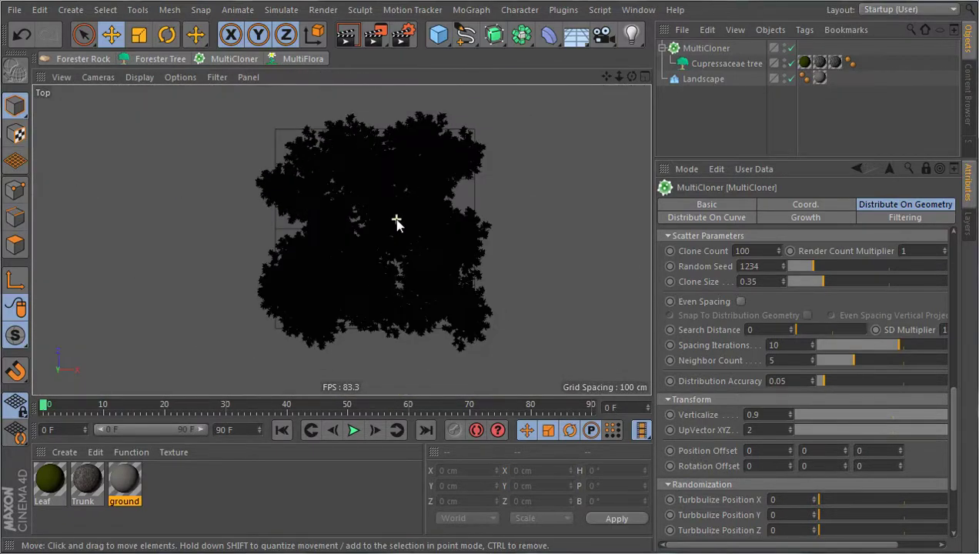
left_click(399, 223)
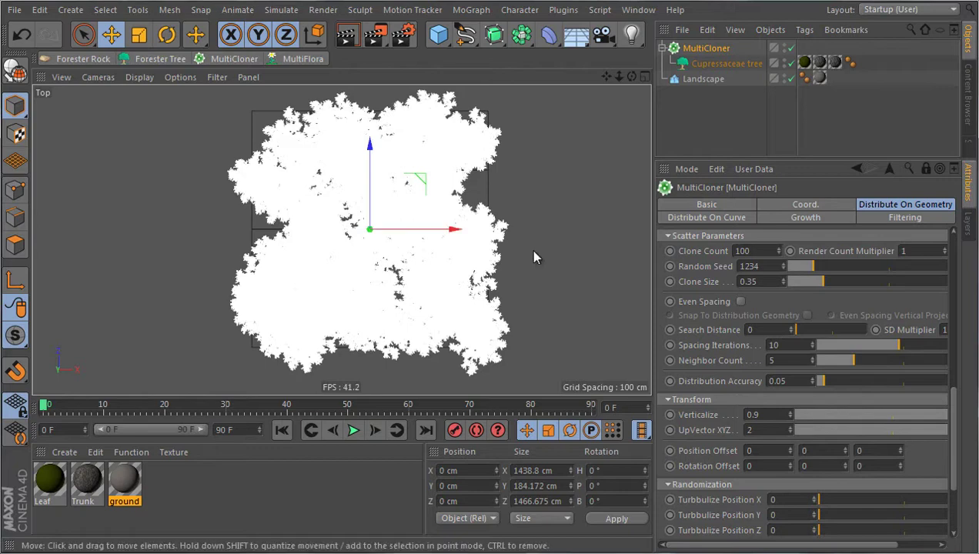
scroll(692, 339, "up", 6)
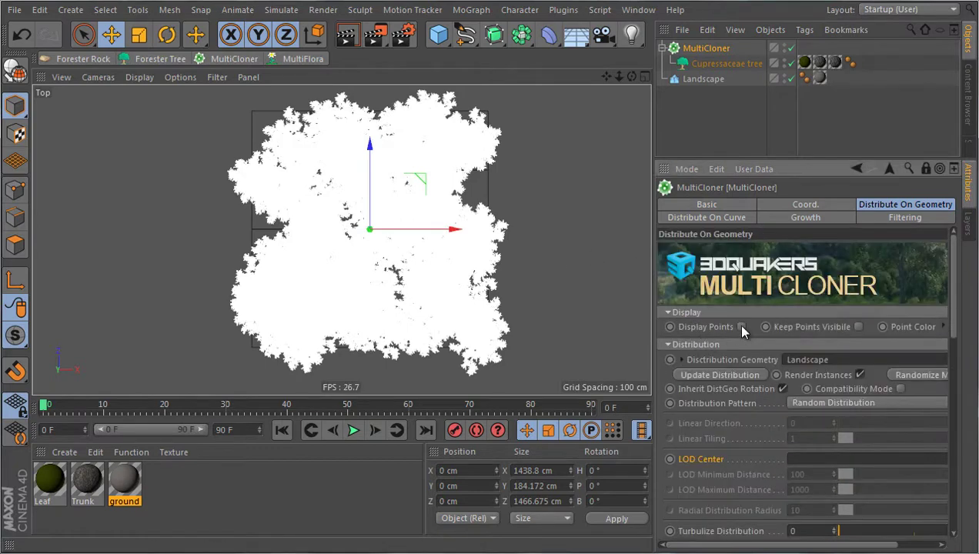
left_click(741, 327)
Enable Even Spacing in the Scatter Parameters and set the Search Distance to 9999.
scroll(737, 446, "down", 6)
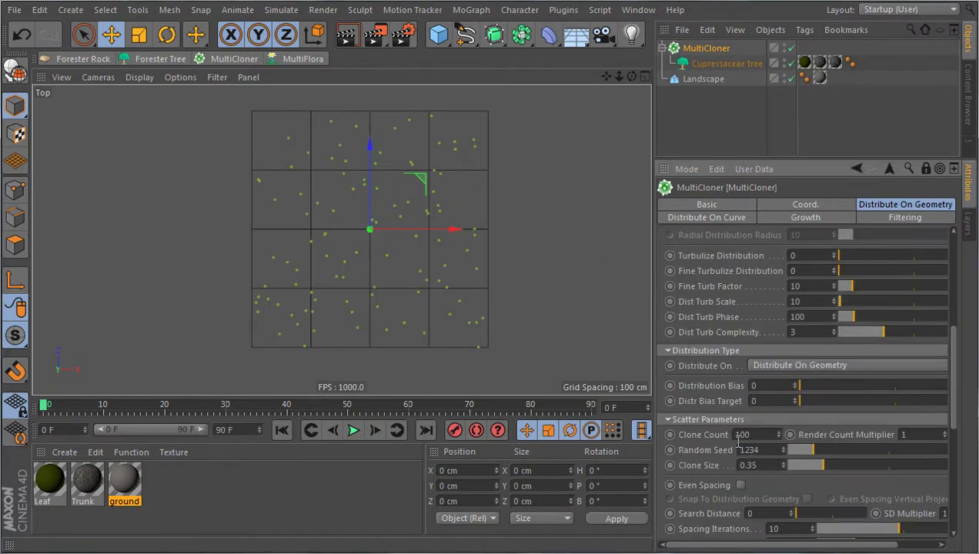
scroll(737, 446, "up", 6)
scroll(724, 400, "down", 8)
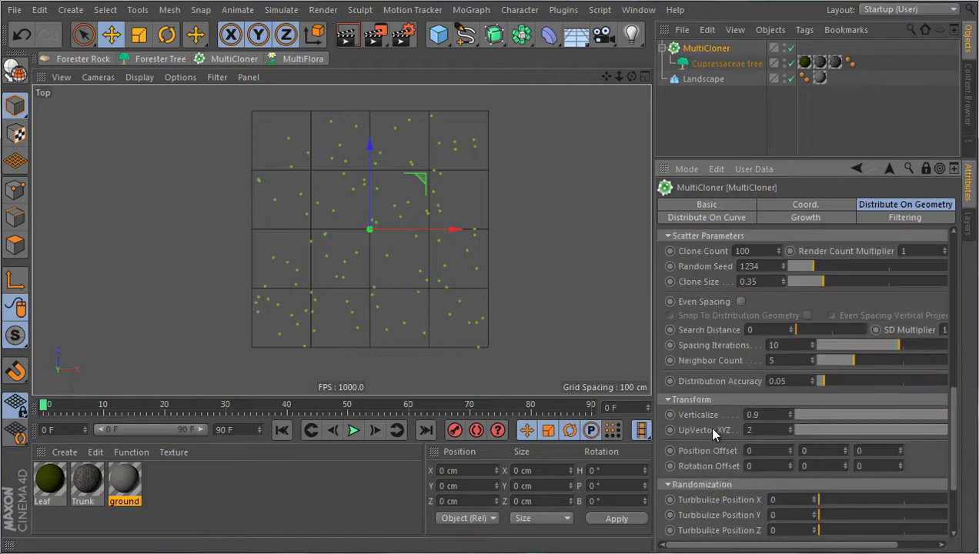
scroll(715, 431, "down", 2)
scroll(714, 431, "up", 4)
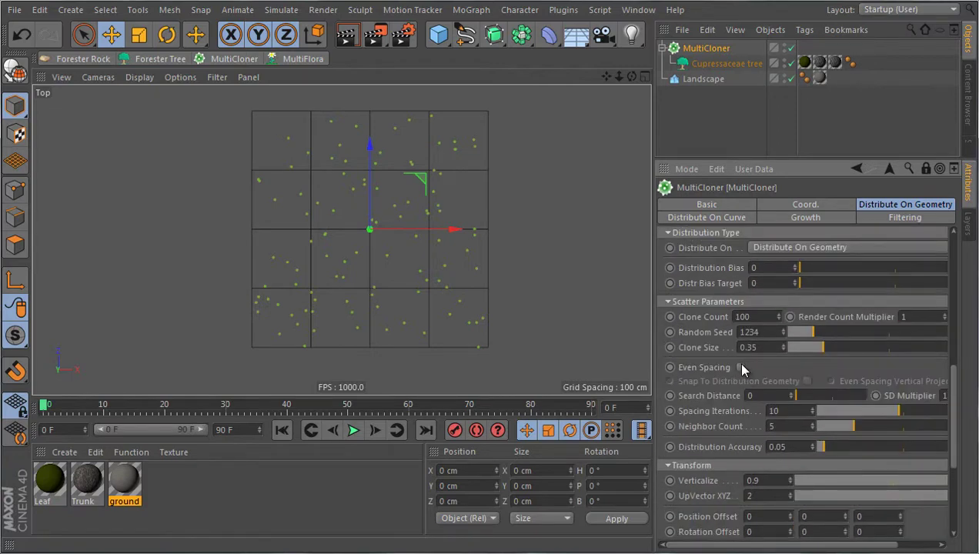
left_click(739, 367)
left_click_drag(796, 396, 893, 392)
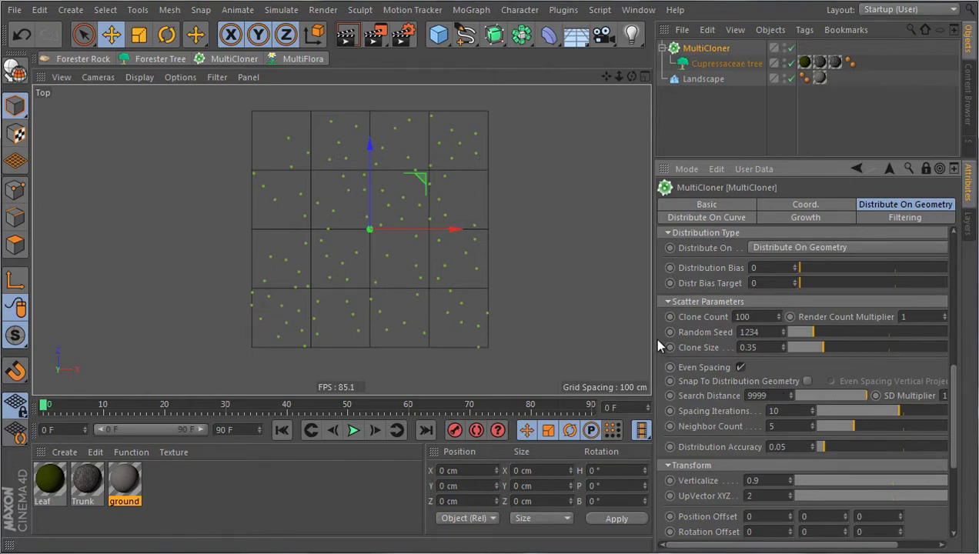
Widen the attribute area, set the SD Multiplier to 10 and lower the Search Distance to 3315.46.
left_click_drag(652, 338, 616, 337)
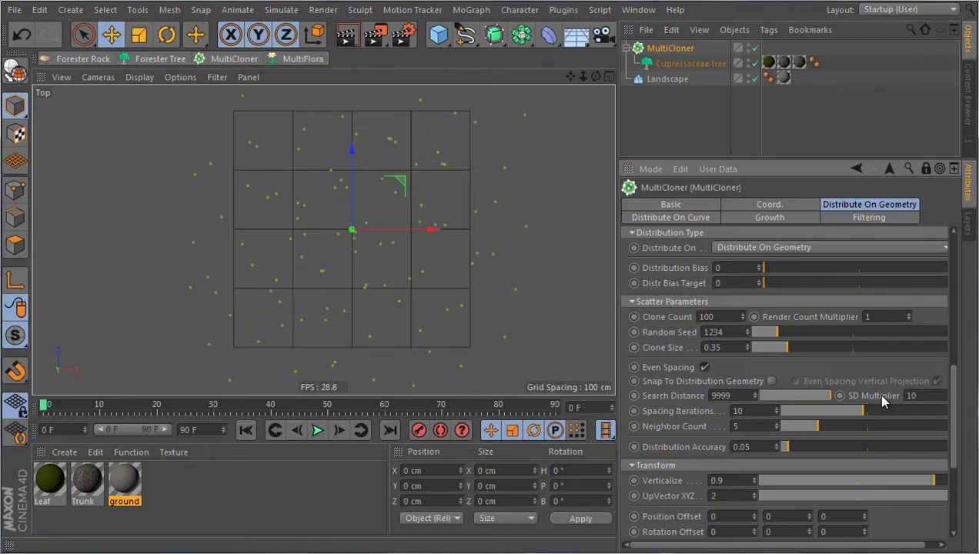
mouse_move(792, 392)
left_mouse_down()
mouse_move(762, 393)
mouse_move(782, 395)
left_mouse_up()
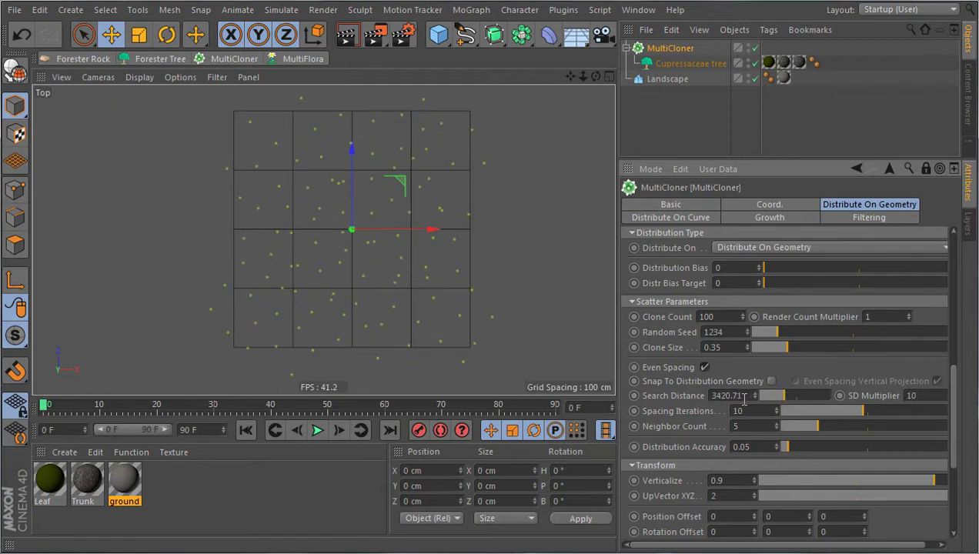
left_click_drag(788, 393, 784, 398)
Switch to the Front view and enable Snap To Distribution Geometry so the clone points sit on the terrain.
middle_click(368, 281)
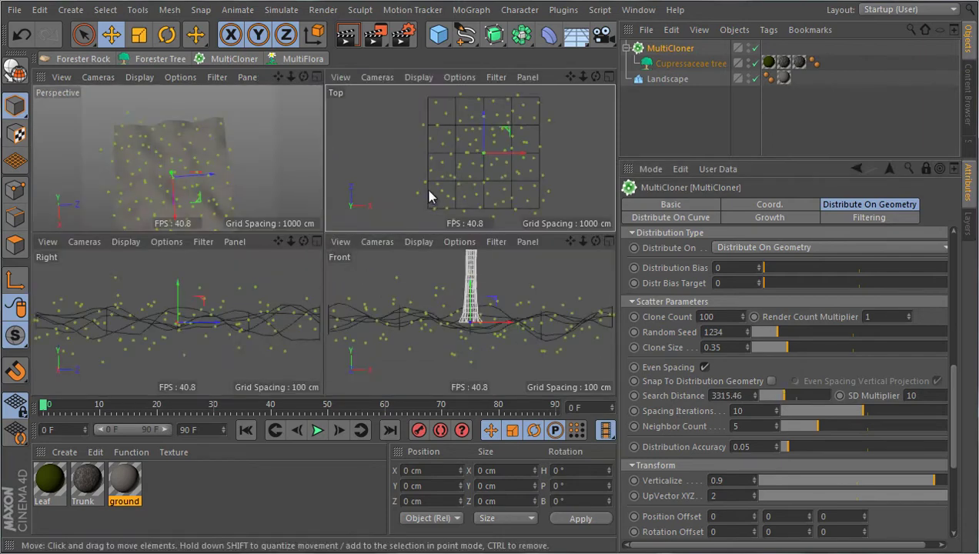
middle_click(404, 304)
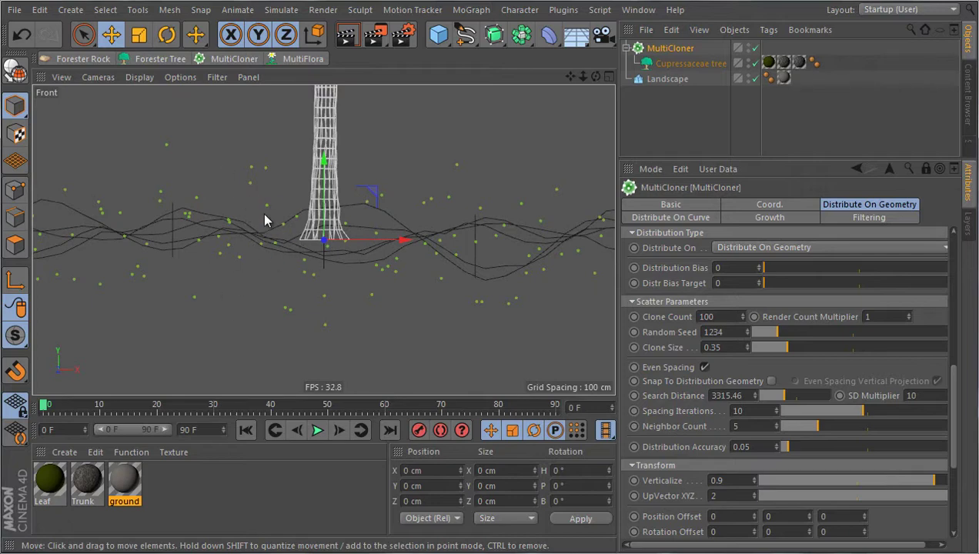
scroll(376, 343, "down", 4)
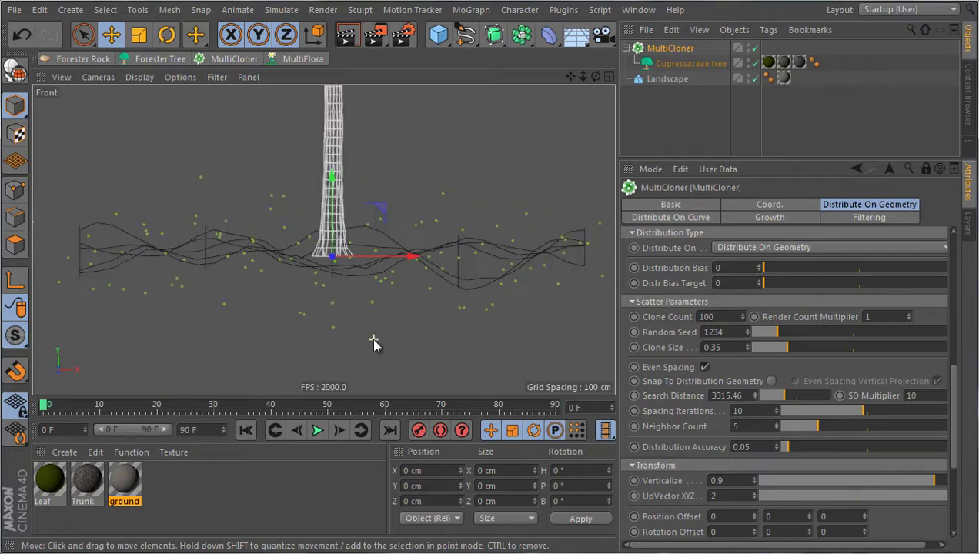
left_click(773, 381)
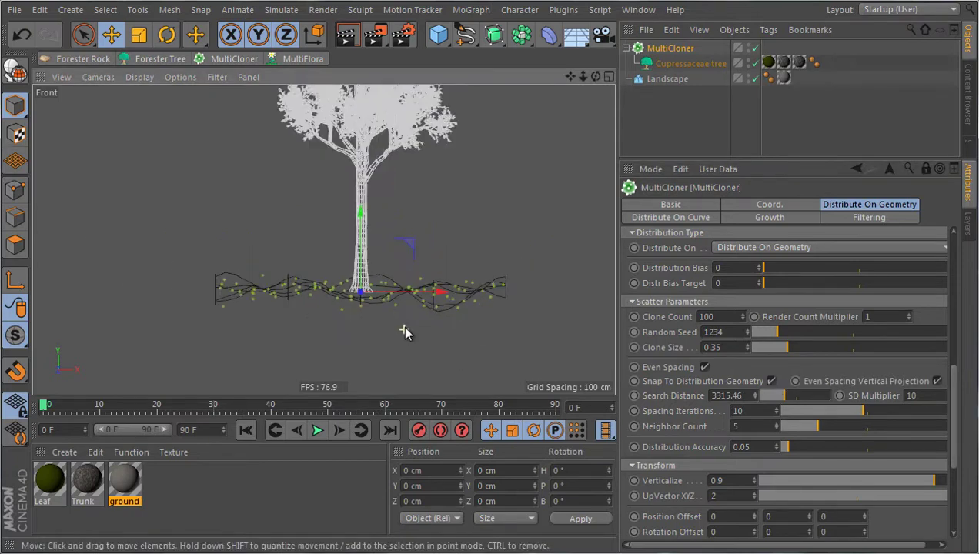
Return to the Perspective view and reduce the Search Distance to about 2684.
middle_click(463, 284)
middle_click(231, 155)
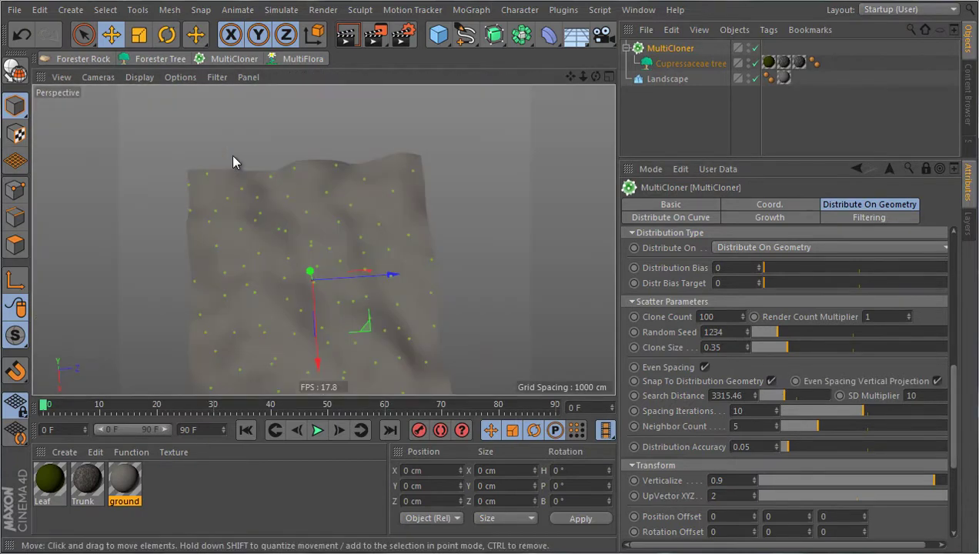
left_click_drag(397, 199, 395, 292, "alt")
left_click_drag(790, 397, 783, 398)
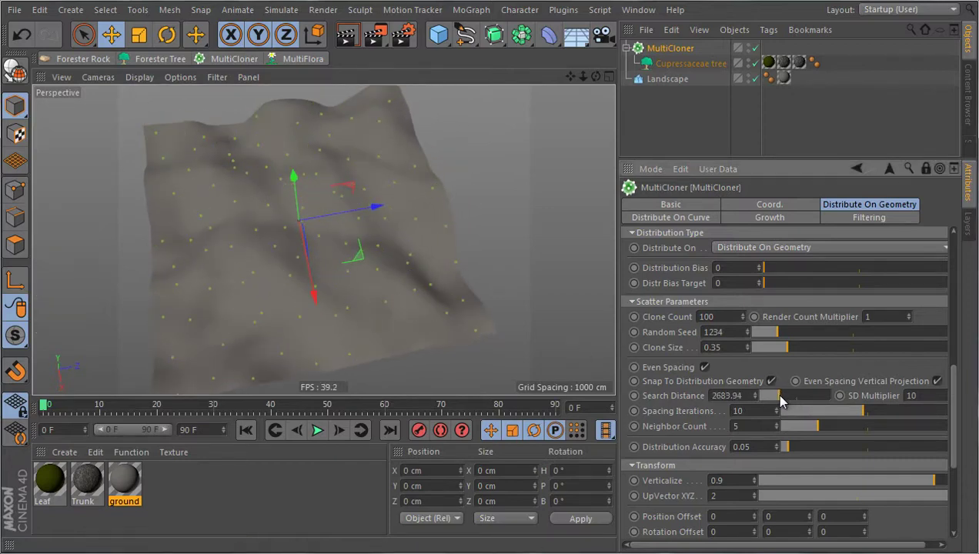
Turn Display Points off again, clear the selection and inspect the evenly spaced forest up close and from several angles.
left_click_drag(278, 286, 458, 291, "alt")
scroll(646, 331, "up", 10)
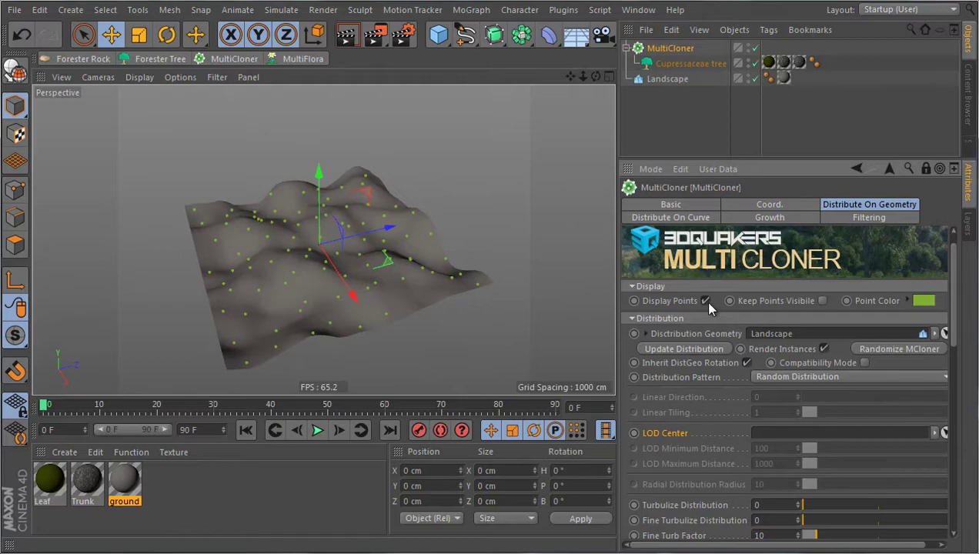
left_click(706, 301)
left_click(448, 350)
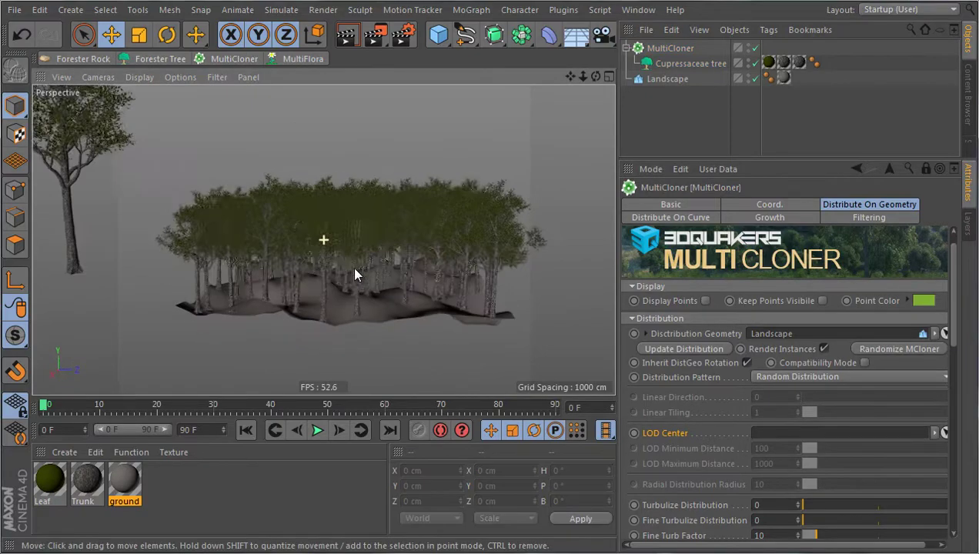
left_click_drag(355, 269, 358, 324, "alt")
scroll(395, 259, "up", 5)
scroll(431, 266, "up", 5)
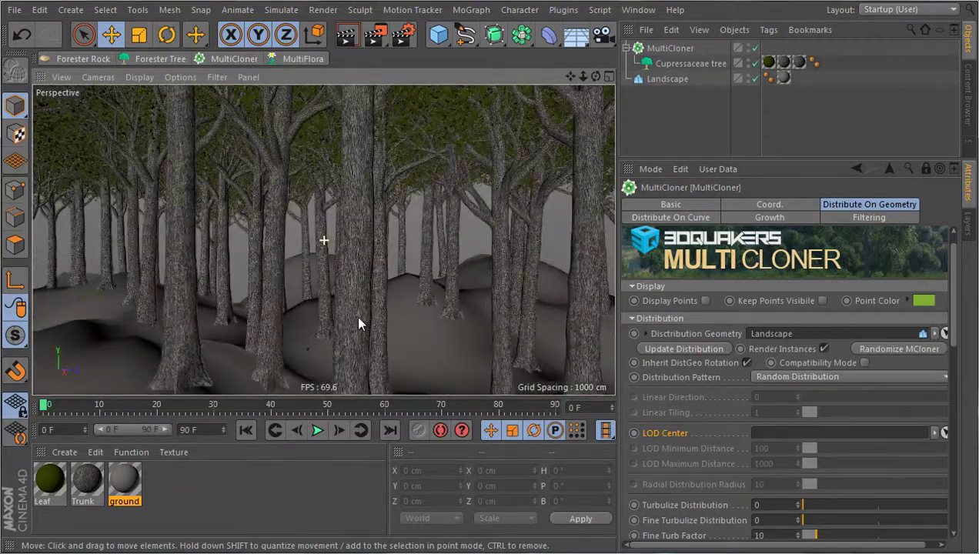
scroll(358, 323, "down", 8)
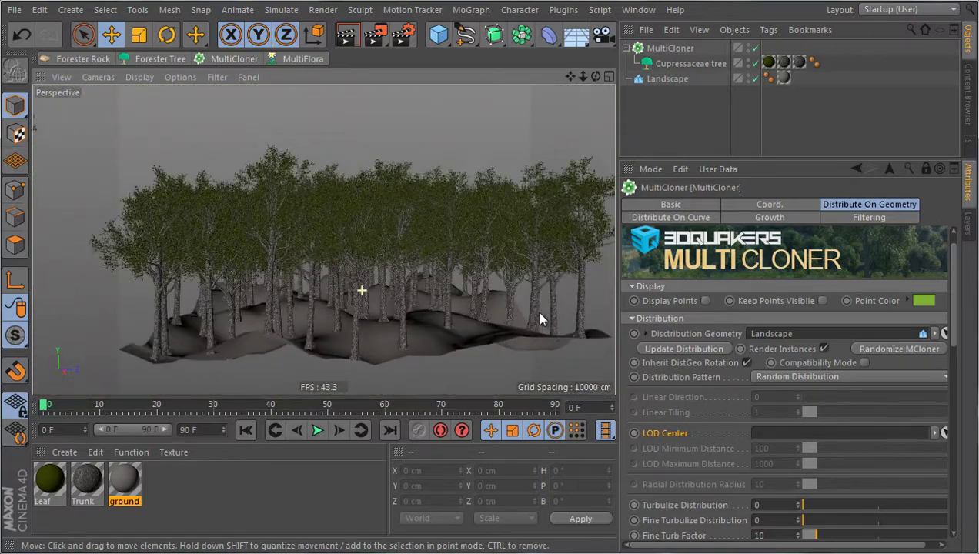
left_click_drag(321, 357, 486, 326, "alt")
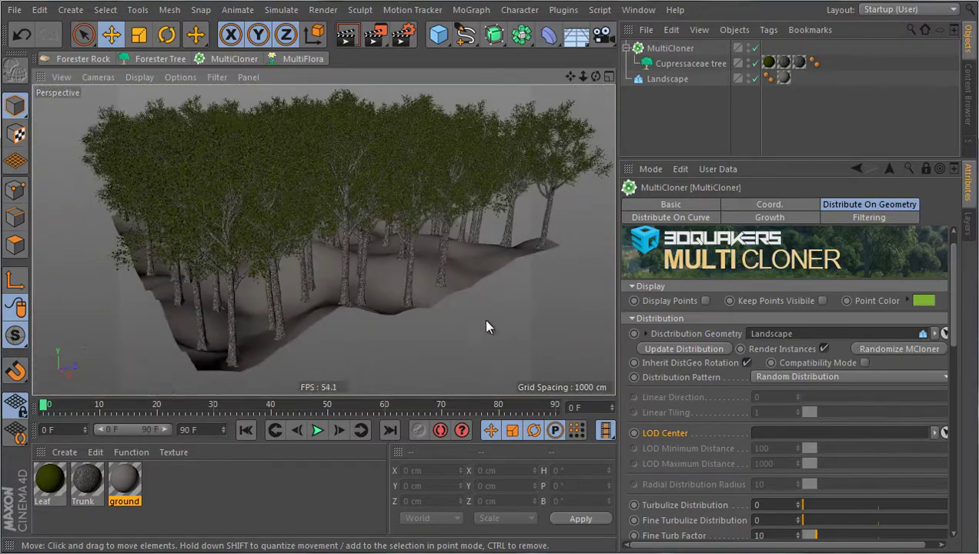
Try lowering UpVector XYZ on the MultiCloner that scatters the trees over the landscape.
scroll(646, 437, "down", 10)
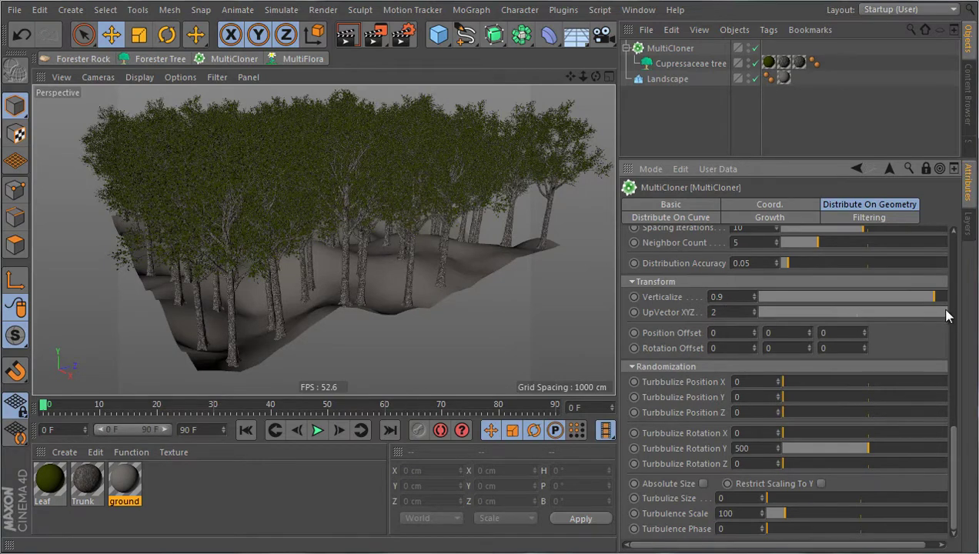
mouse_move(946, 312)
left_mouse_down()
mouse_move(769, 313)
mouse_move(933, 312)
mouse_move(916, 319)
left_mouse_up()
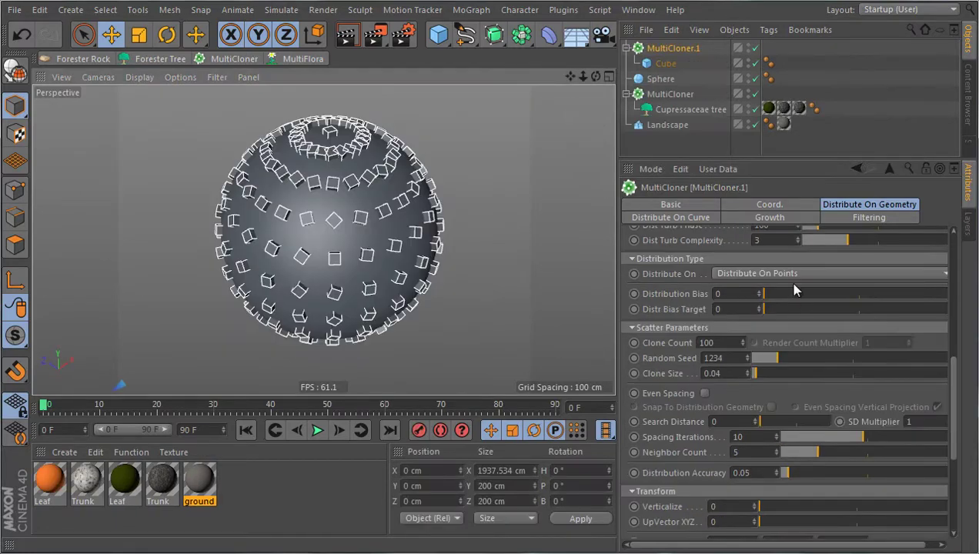
Switch MultiCloner.1 to Distribute On Polygons and set its Turbbulize Rotation Y to 0 for the cubes on the sphere.
left_click(794, 280)
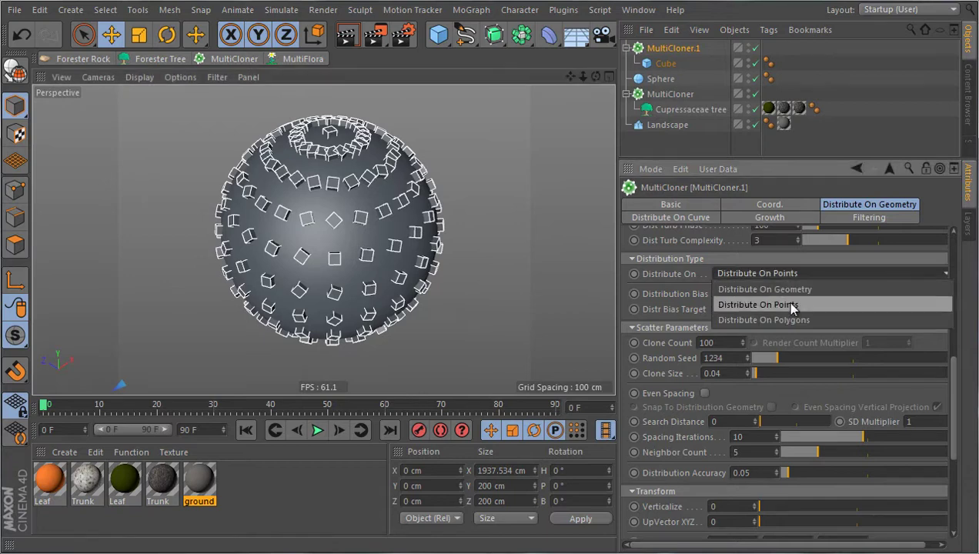
left_click(789, 319)
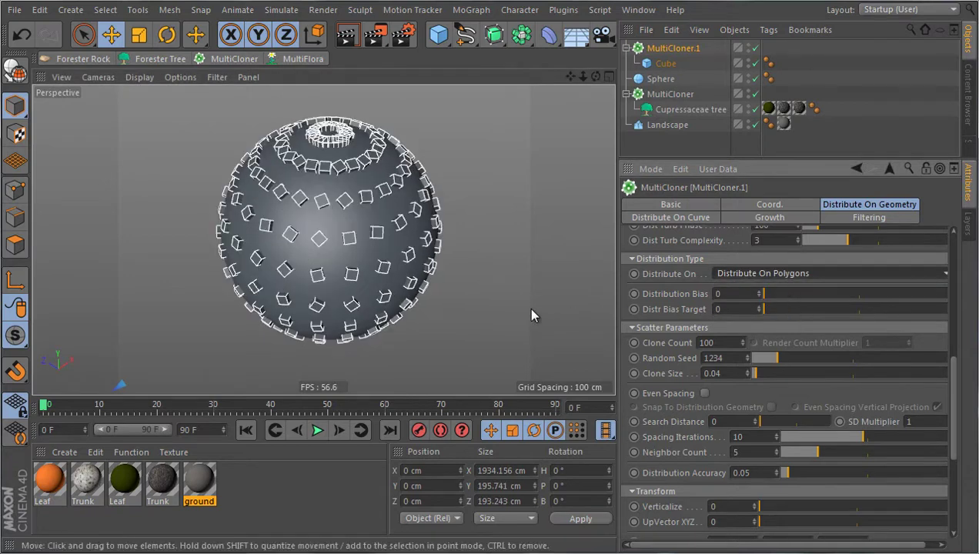
scroll(684, 465, "down", 5)
left_click_drag(867, 449, 712, 431)
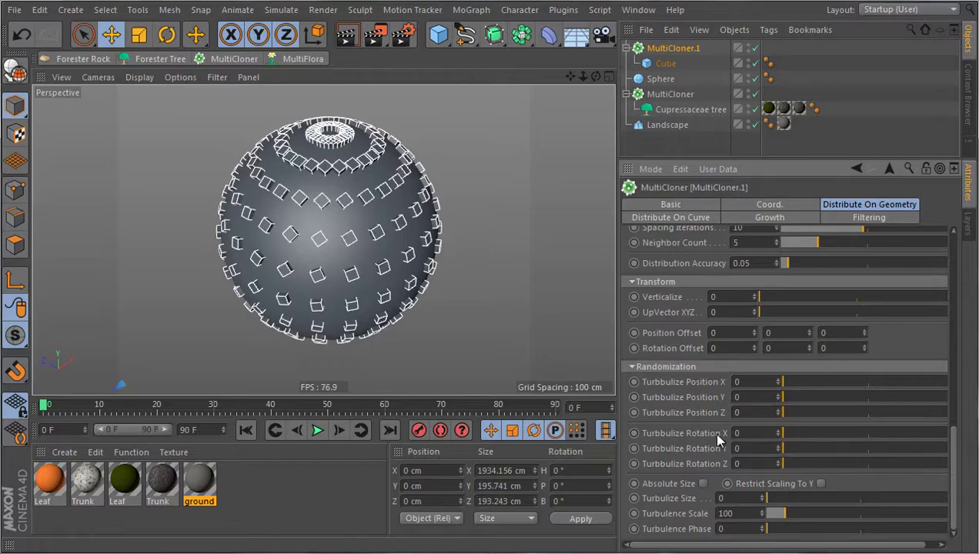
Enlarge the cubes on the sphere by setting MultiCloner.1's Clone Size to 0.11.
scroll(662, 333, "up", 3)
left_click_drag(467, 226, 442, 223, "alt")
scroll(676, 339, "up", 4)
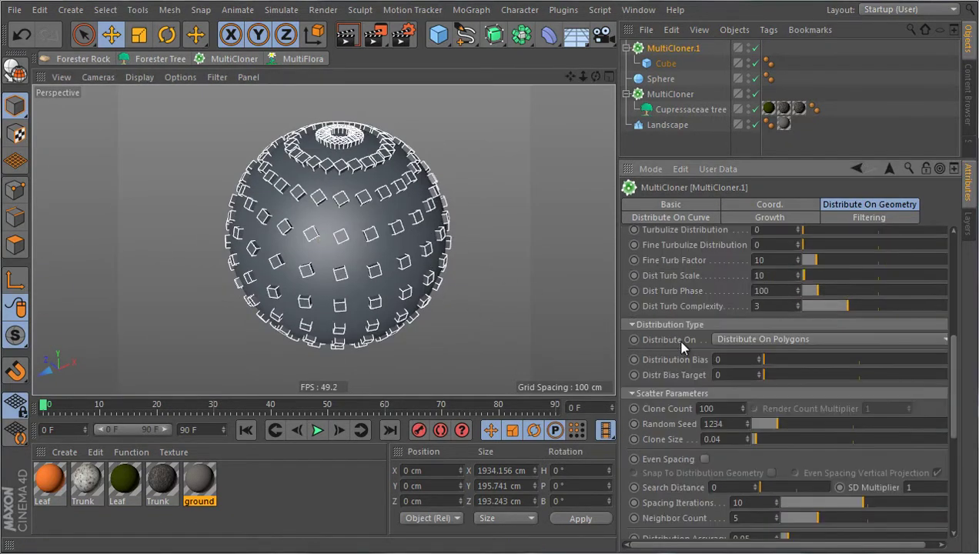
left_click_drag(751, 441, 749, 438)
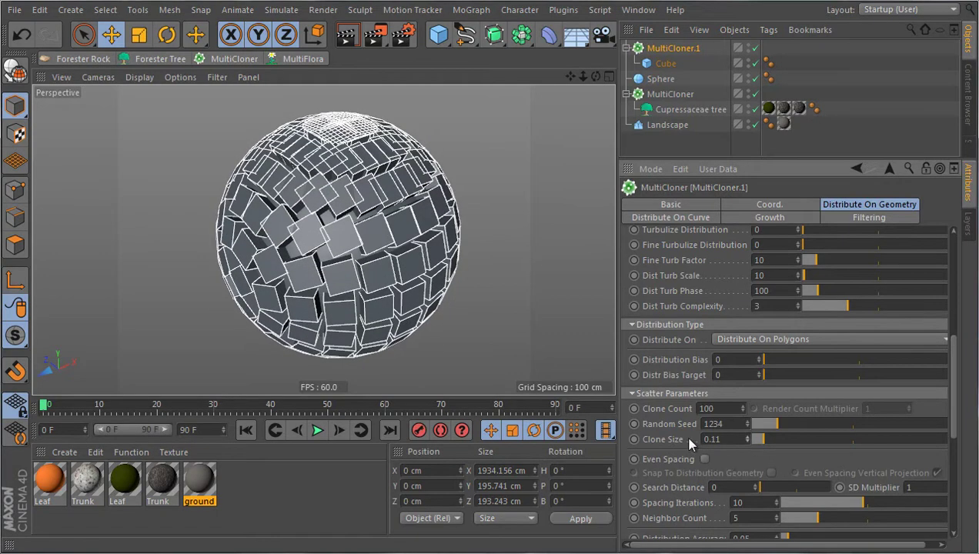
Set MultiCloner.1's UpVector XYZ to 1 to line up the cubes around the sphere.
mouse_move(485, 231)
left_mouse_down("alt")
mouse_move(475, 206)
mouse_move(467, 271)
mouse_move(543, 161)
mouse_move(510, 143)
mouse_move(454, 139)
mouse_move(552, 159)
left_mouse_up("alt")
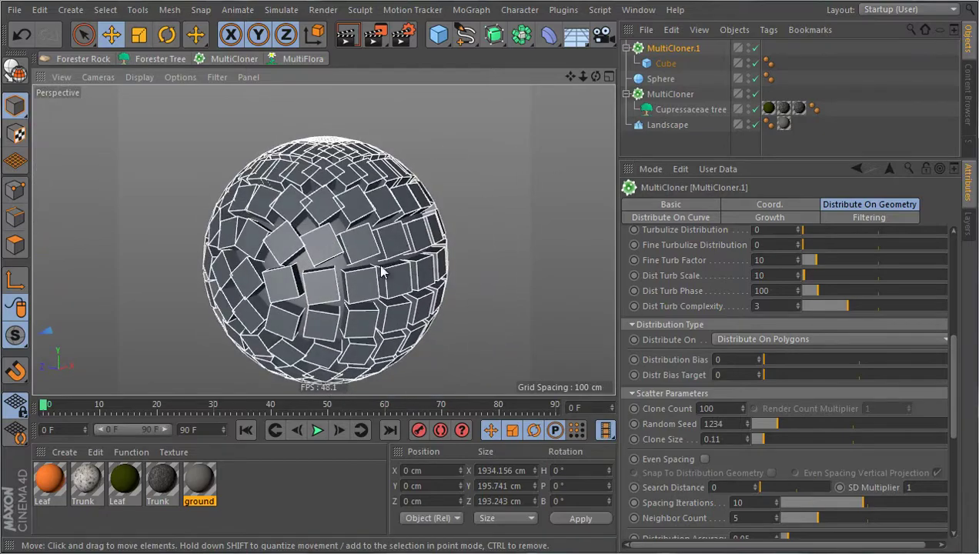
mouse_move(260, 312)
left_mouse_down()
mouse_move(475, 256)
mouse_move(430, 273)
mouse_move(468, 224)
mouse_move(400, 254)
mouse_move(305, 264)
left_mouse_up()
key("ctrl+z")
mouse_move(358, 295)
left_mouse_down("alt")
mouse_move(256, 293)
mouse_move(356, 308)
left_mouse_up("alt")
mouse_move(462, 323)
left_mouse_down("alt")
mouse_move(382, 258)
mouse_move(461, 273)
mouse_move(412, 268)
mouse_move(413, 254)
left_mouse_up("alt")
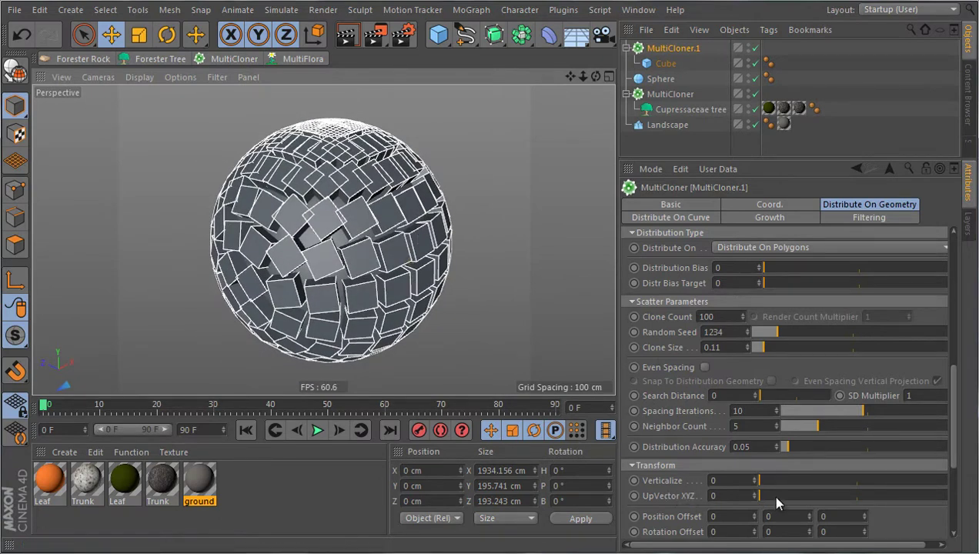
left_click_drag(772, 494, 830, 492)
left_click_drag(537, 296, 415, 275, "alt")
Compare the cube orientation with UpVector XYZ at 2 and return it to 1, viewing the sphere from several angles.
left_click_drag(876, 494, 907, 500)
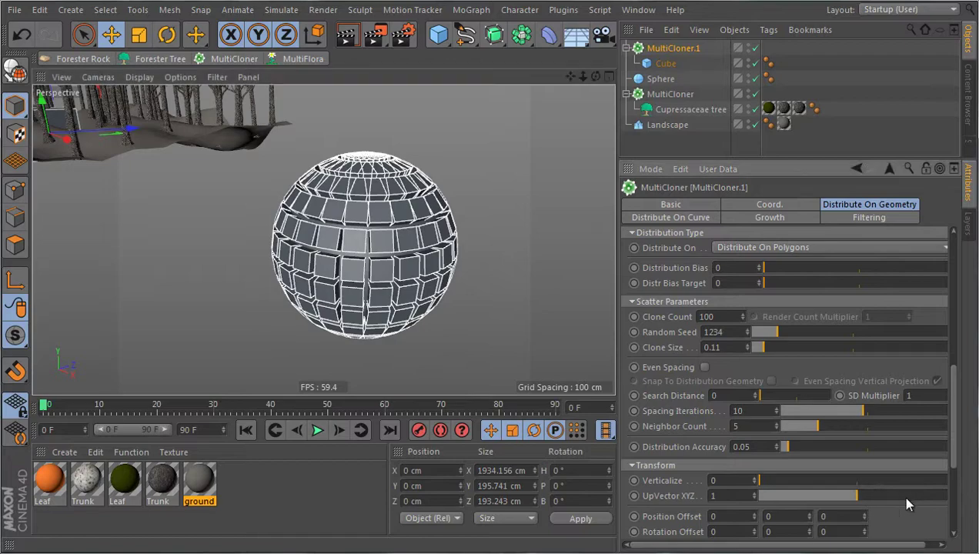
left_click_drag(477, 300, 531, 302, "alt")
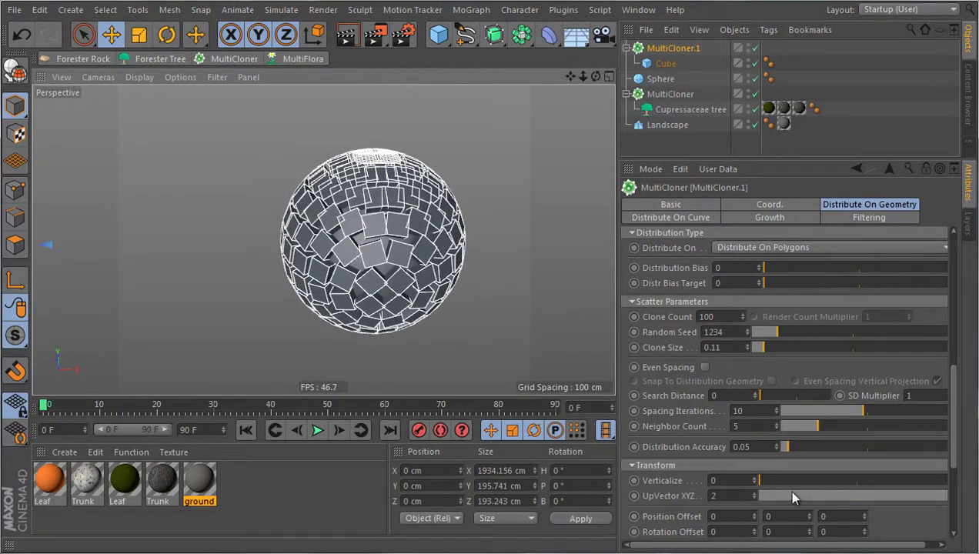
left_click_drag(792, 498, 870, 492)
left_click_drag(419, 256, 502, 308, "alt")
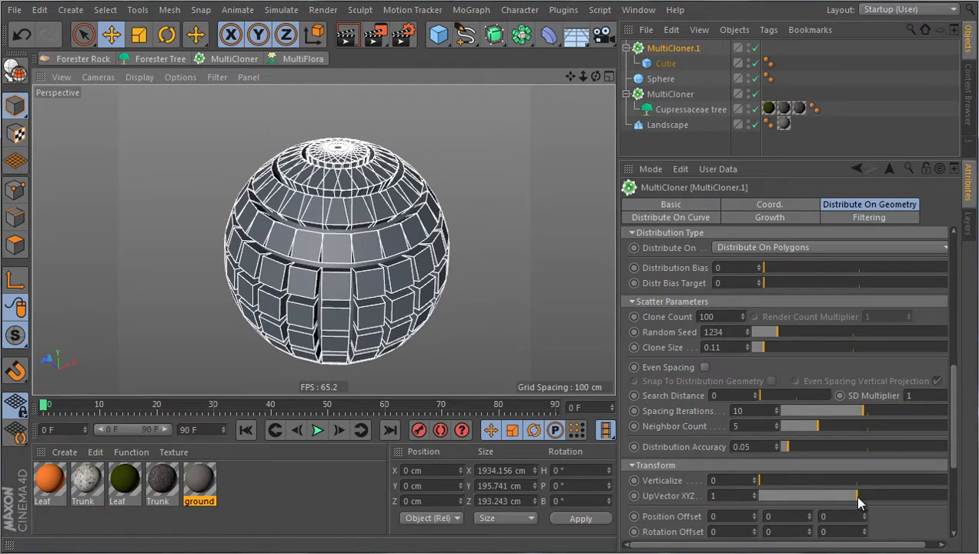
mouse_move(470, 266)
left_mouse_down("alt")
mouse_move(454, 279)
mouse_move(464, 312)
left_mouse_up("alt")
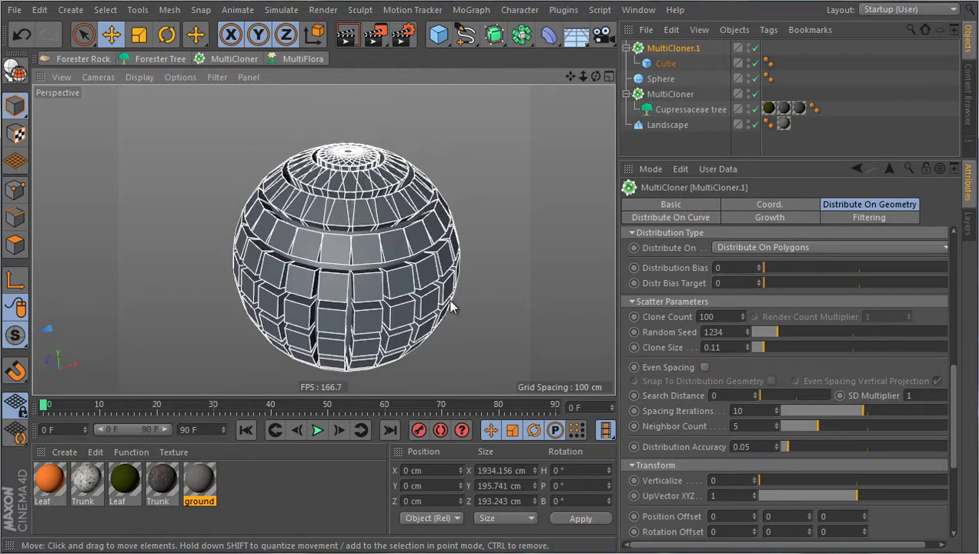
Delete MultiCloner.1 with its cube together with the sphere, leaving only the forest and the landscape.
scroll(504, 288, "down", 10)
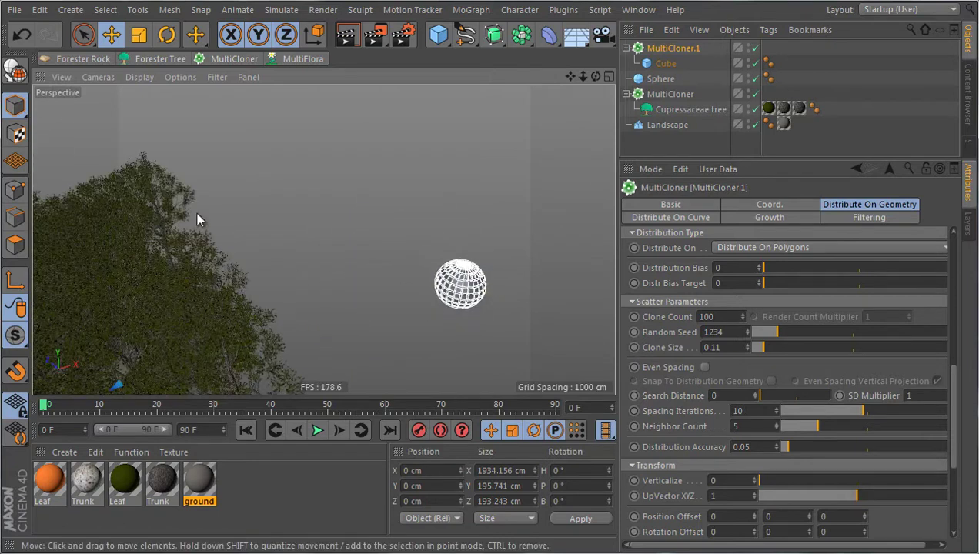
scroll(197, 220, "down", 4)
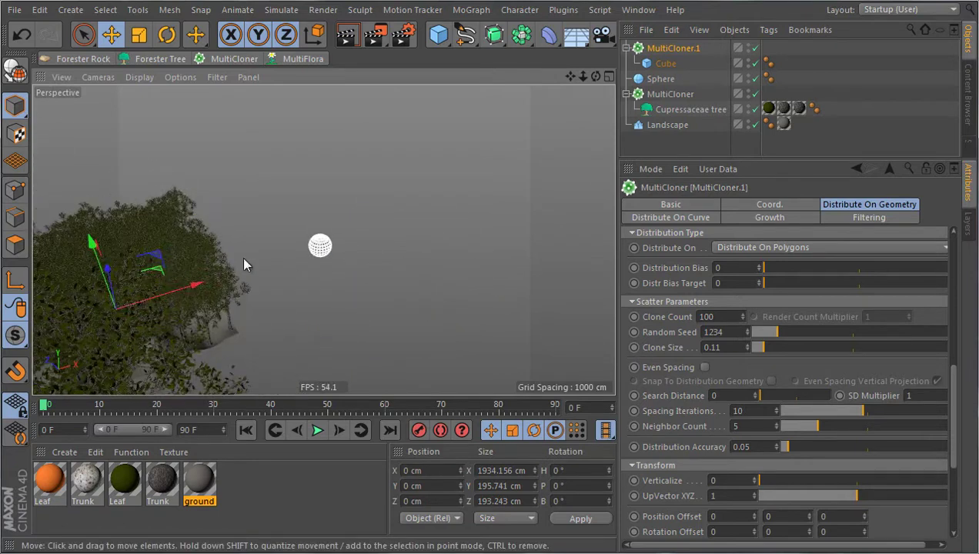
left_click(662, 78, "ctrl")
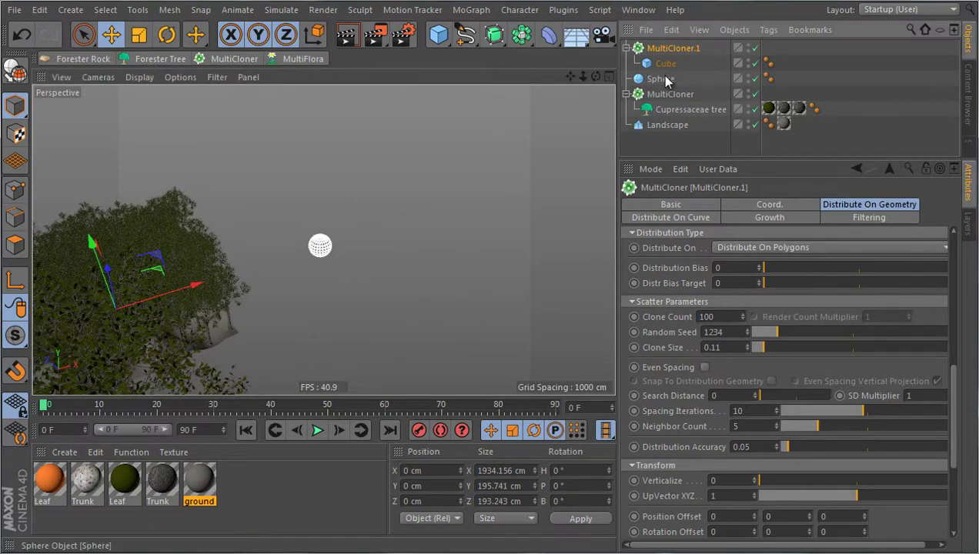
key("Delete")
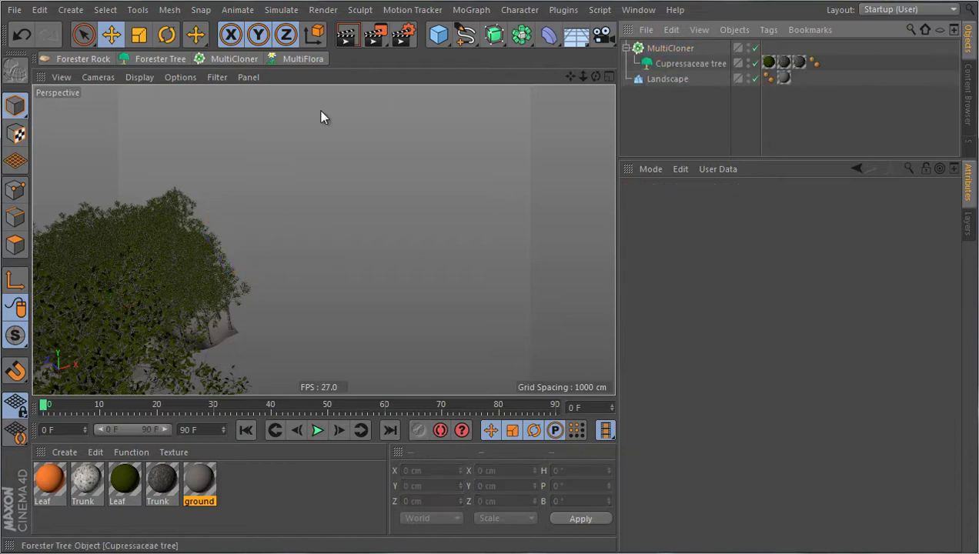
Select the tree MultiCloner, lock its attributes and clear the selection so the Transform settings stay available.
left_click(248, 177)
left_click(216, 204)
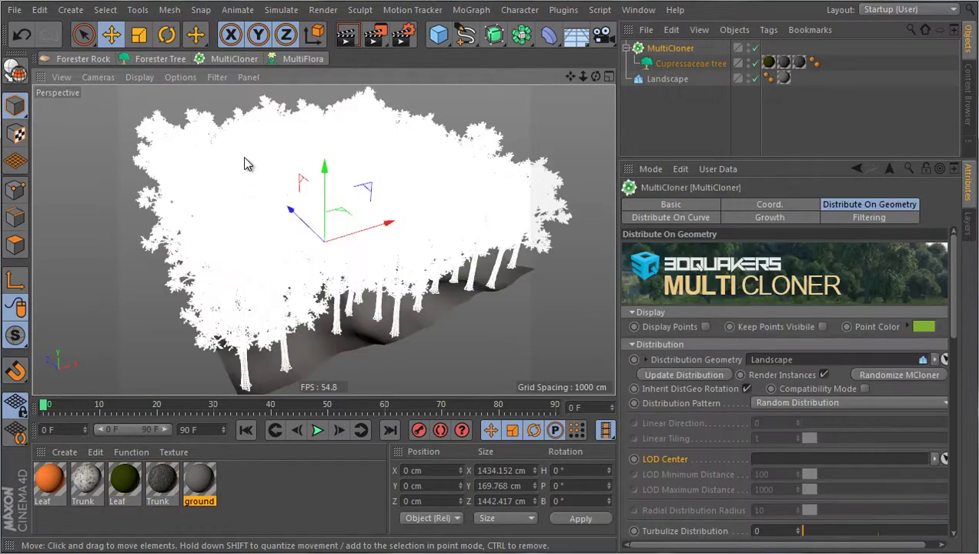
left_click_drag(214, 104, 351, 210, "alt")
scroll(673, 474, "down", 5)
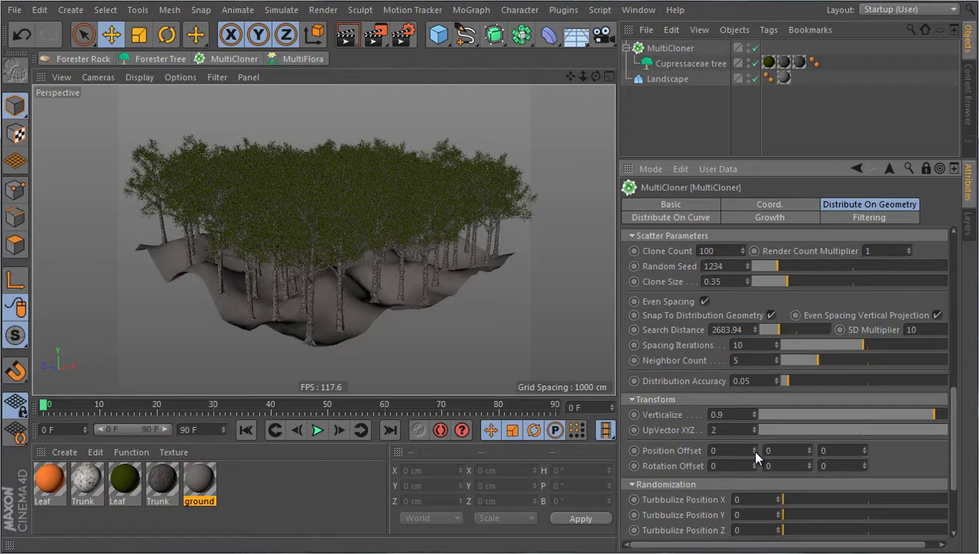
Try a Position Offset of 250.3 on X and another on Y for the trees, undoing each.
mouse_move(755, 452)
left_mouse_down()
mouse_move(761, 230)
mouse_move(772, 312)
mouse_move(789, 301)
mouse_move(743, 539)
mouse_move(748, 189)
mouse_move(755, 452)
mouse_move(760, 362)
mouse_move(747, 466)
left_mouse_up()
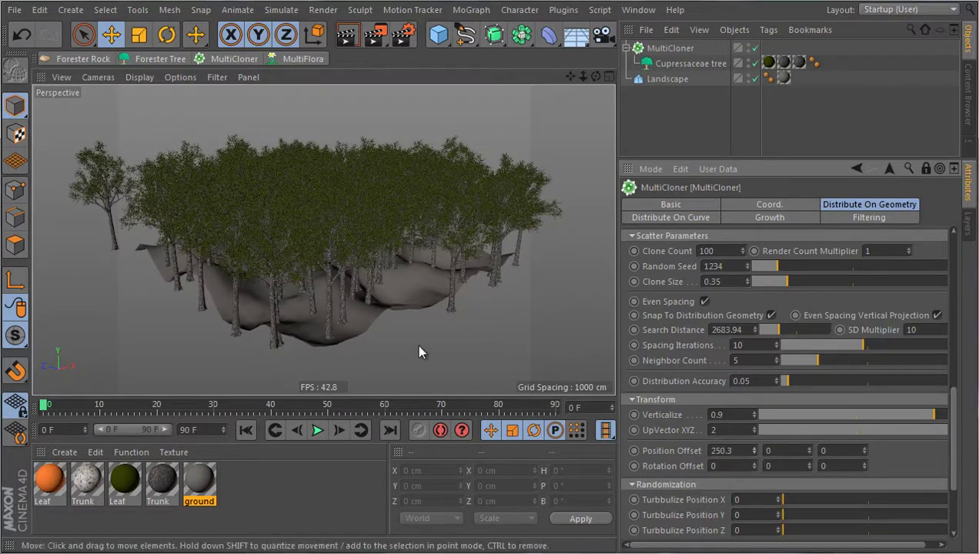
left_click_drag(420, 346, 477, 339, "alt")
key("ctrl+z")
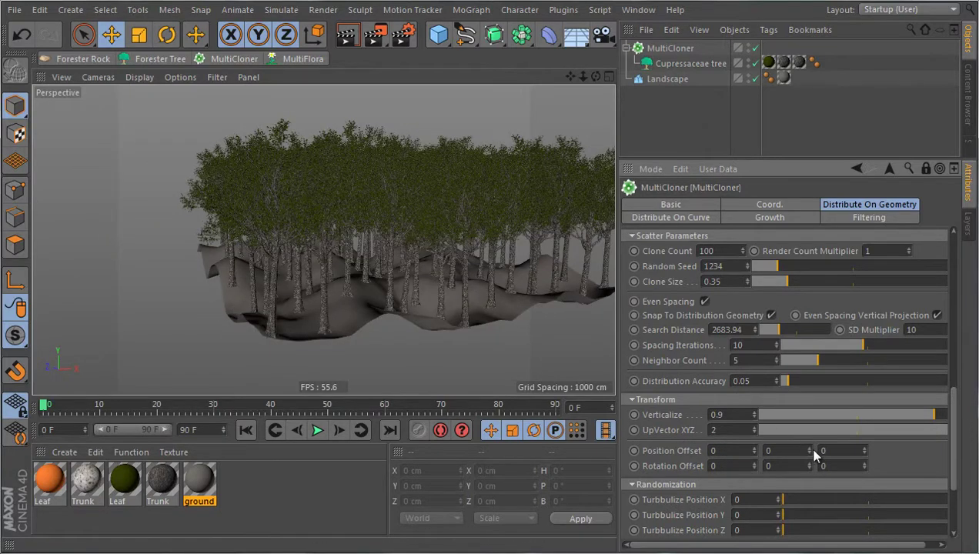
mouse_move(810, 454)
left_mouse_down()
mouse_move(813, 318)
mouse_move(812, 456)
left_mouse_up()
key("ctrl+z")
Set Verticalize to 0, try a Position Offset of -26.1 on Y and undo the offset.
left_click_drag(928, 418, 692, 414)
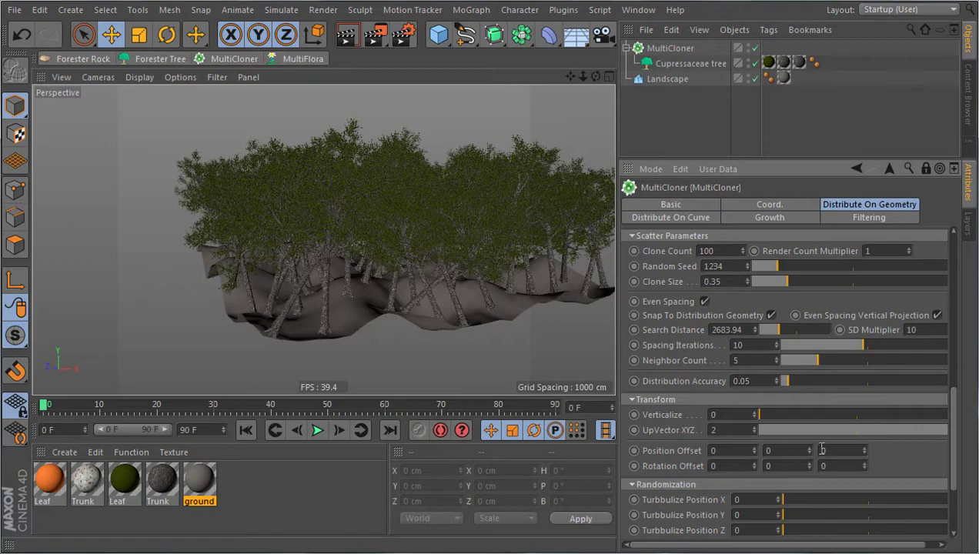
left_click_drag(813, 442, 814, 396)
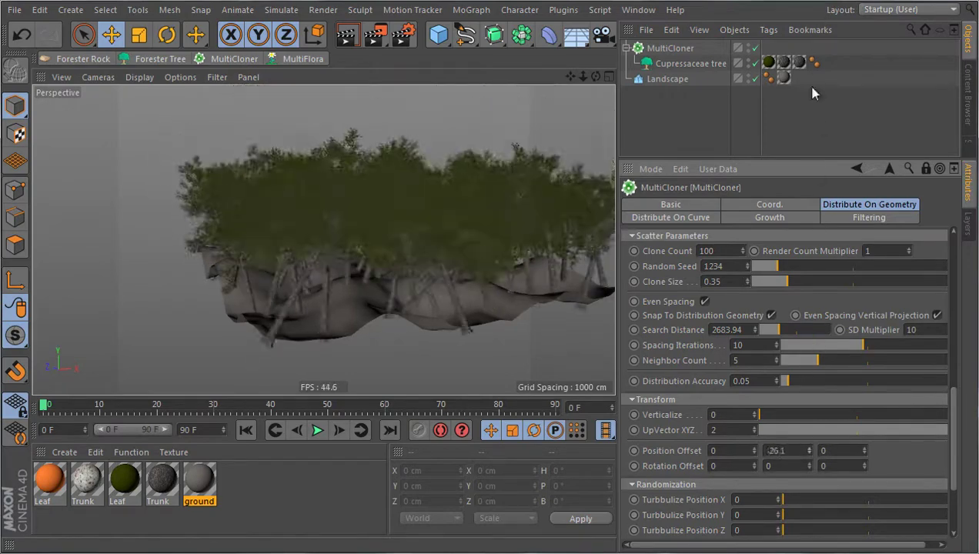
key("ctrl+z")
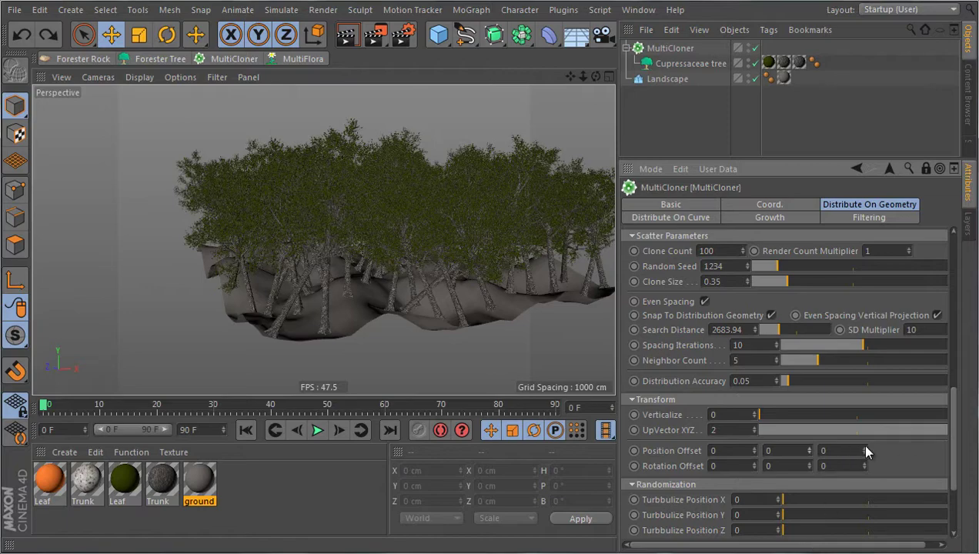
Try Position Offset Z on the trees, undo it and set Verticalize to 1.
left_click_drag(862, 448, 860, 285)
left_click_drag(884, 318, 878, 457)
key("ctrl+z")
left_click_drag(788, 418, 945, 416)
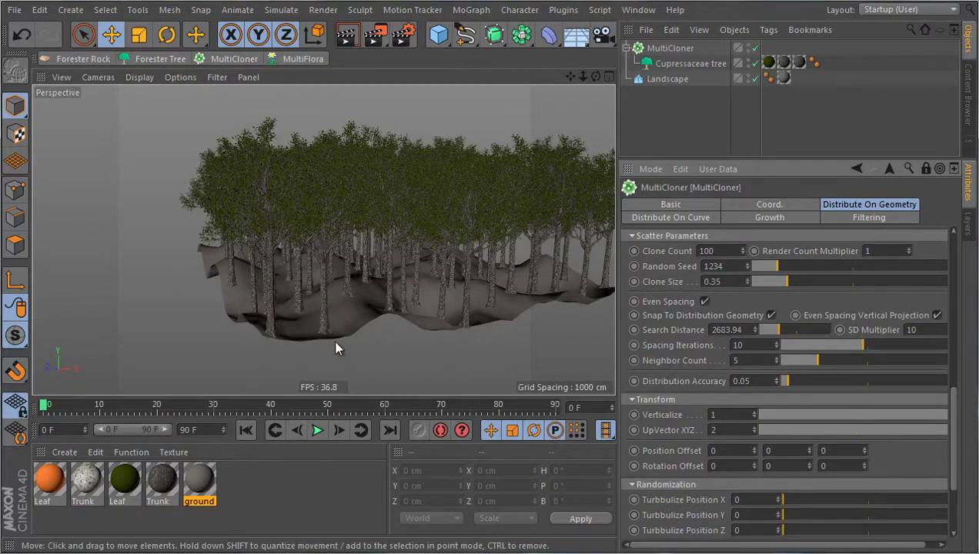
Try Rotation Offset on each axis of the trees, including 191 on Y, and undo the changes.
left_click_drag(754, 467, 810, 473)
key("ctrl+z")
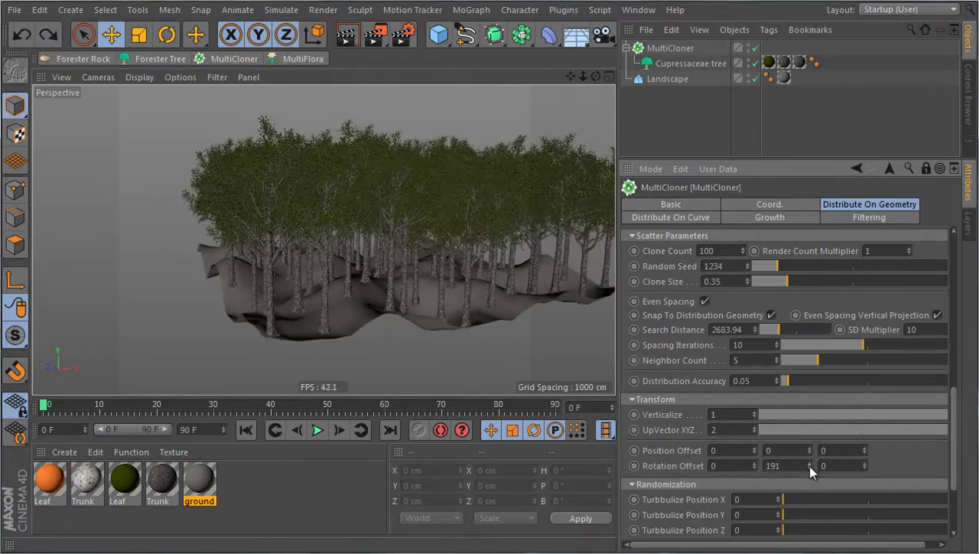
left_click_drag(290, 333, 364, 274, "alt")
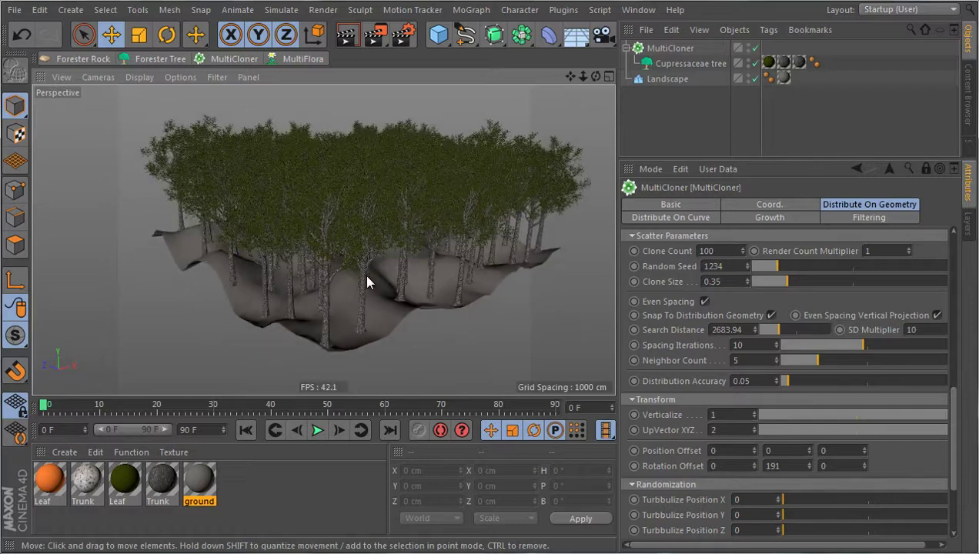
key("ctrl+z")
left_click_drag(813, 471, 856, 463)
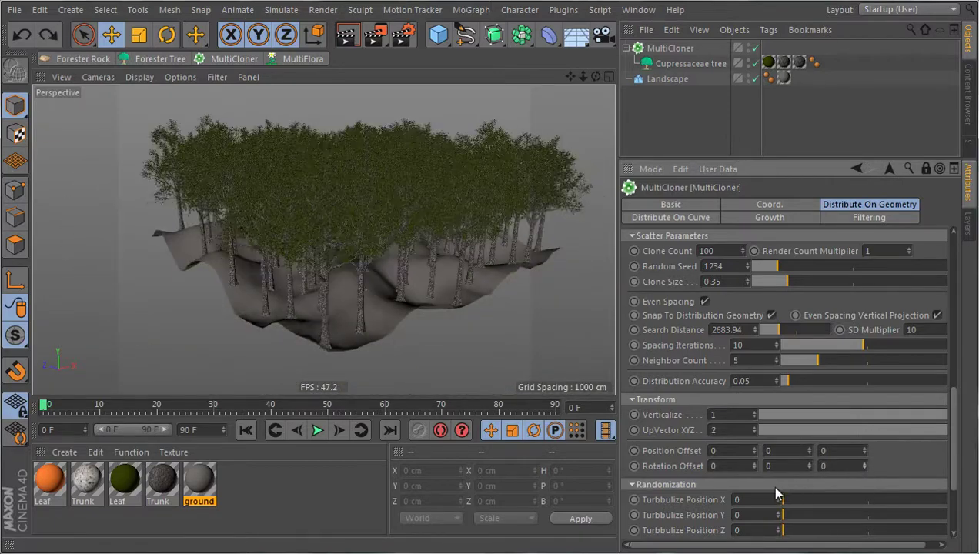
Try randomizing the tree positions with Turbbulize Position X and Y, including 1049.11 on Y, and undo the changes.
scroll(687, 436, "down", 3)
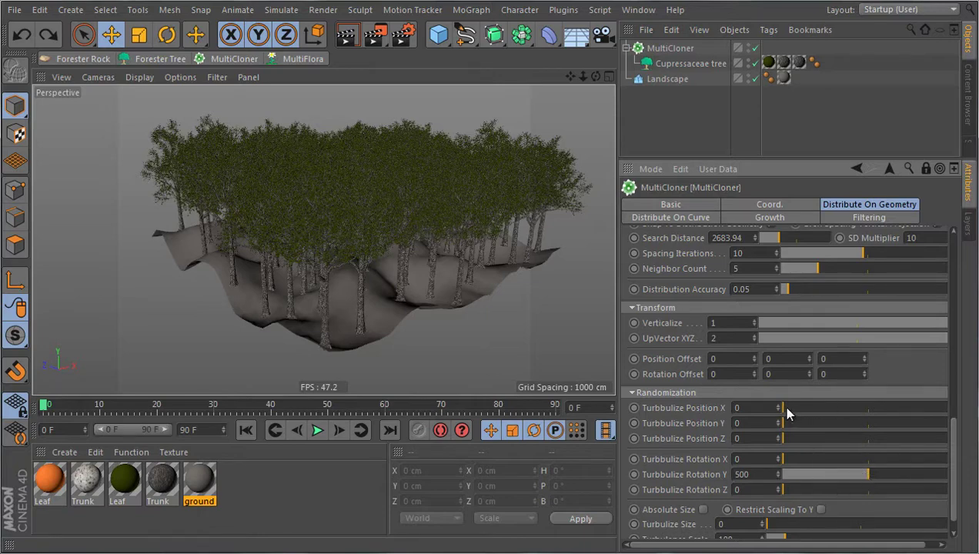
mouse_move(787, 409)
left_mouse_down()
mouse_move(820, 409)
mouse_move(776, 412)
mouse_move(802, 415)
left_mouse_up()
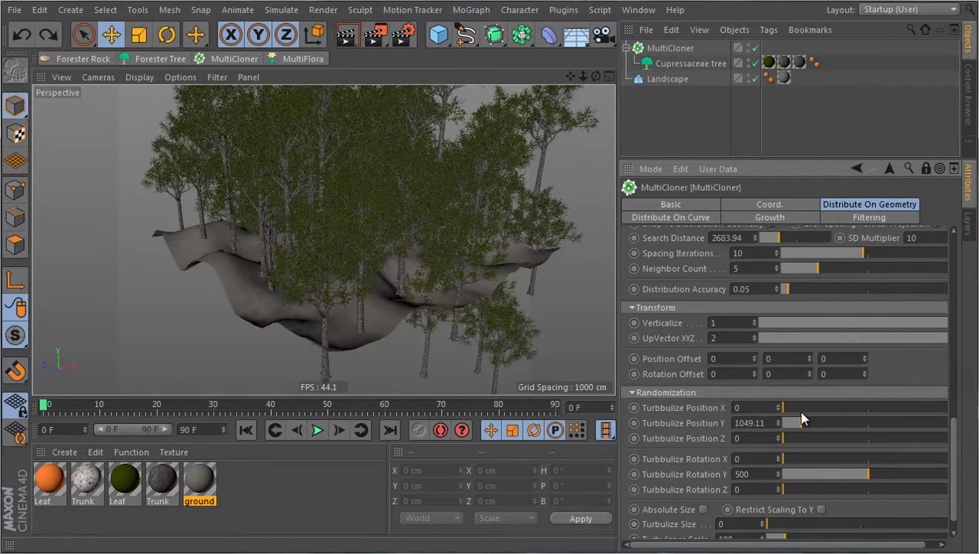
mouse_move(400, 339)
left_mouse_down("alt")
mouse_move(472, 267)
mouse_move(448, 328)
mouse_move(440, 321)
mouse_move(394, 337)
left_mouse_up("alt")
key("ctrl+z")
key("ctrl+z")
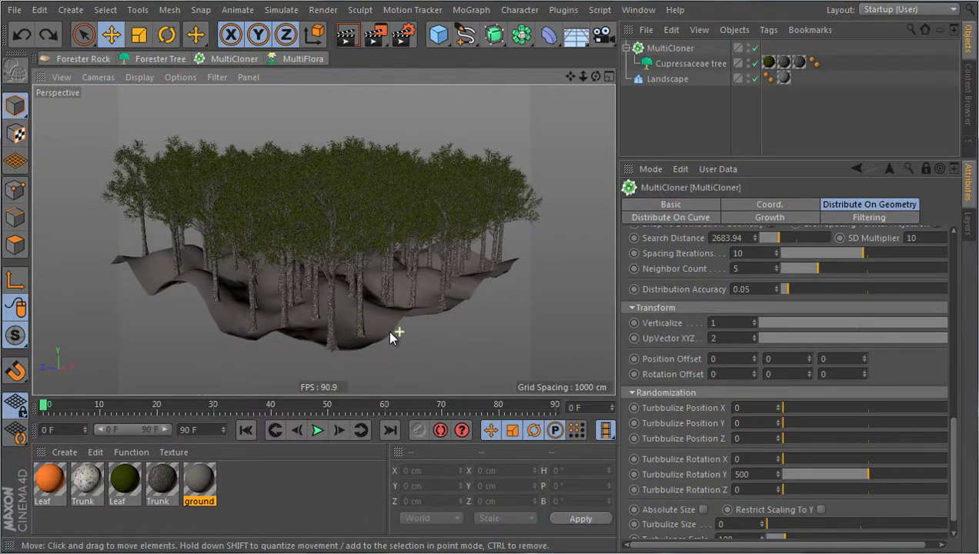
left_click_drag(793, 426, 848, 402)
key("ctrl+z")
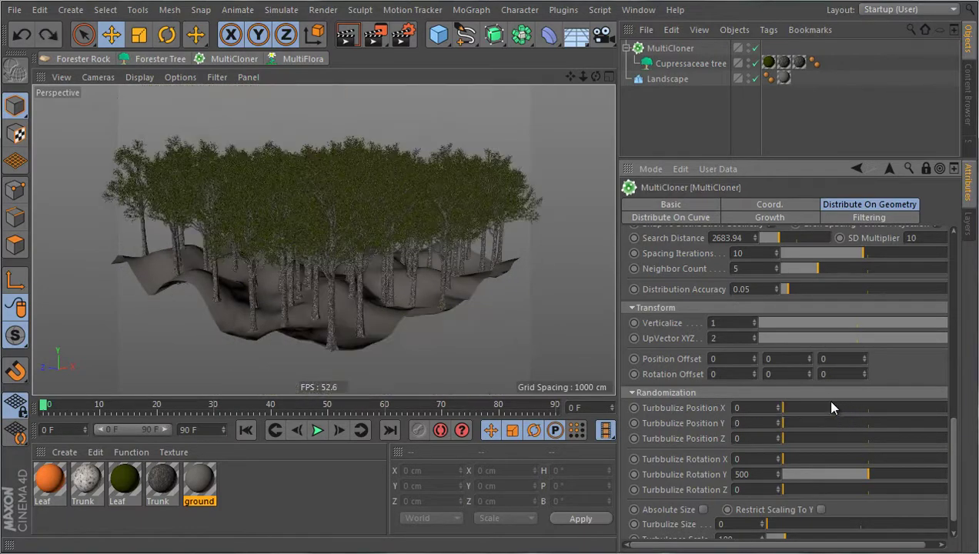
Play the keyframed Position Offset and Turbbulize Position Y animation, stop it and return to frame 0.
left_click(317, 430)
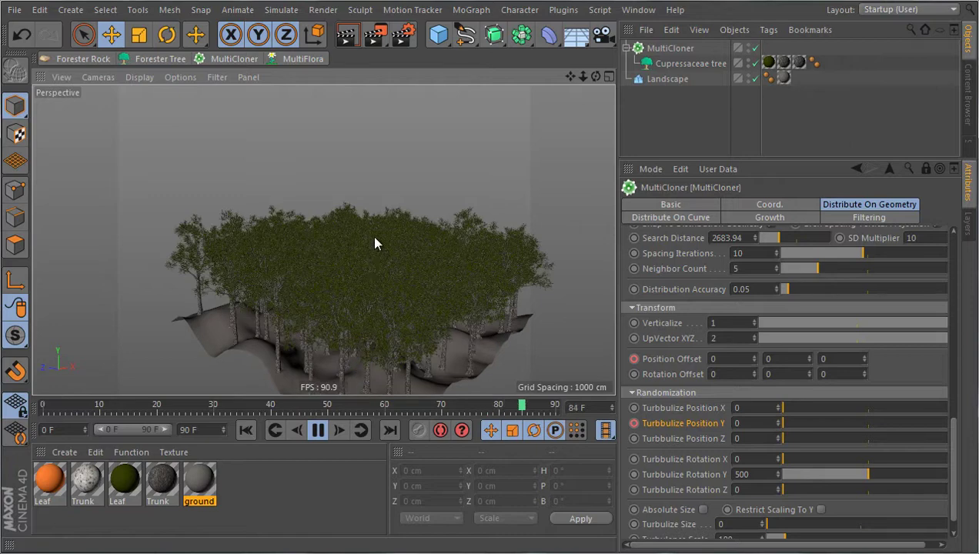
mouse_move(374, 297)
left_mouse_down("alt")
mouse_move(418, 252)
mouse_move(420, 270)
mouse_move(388, 294)
left_mouse_up("alt")
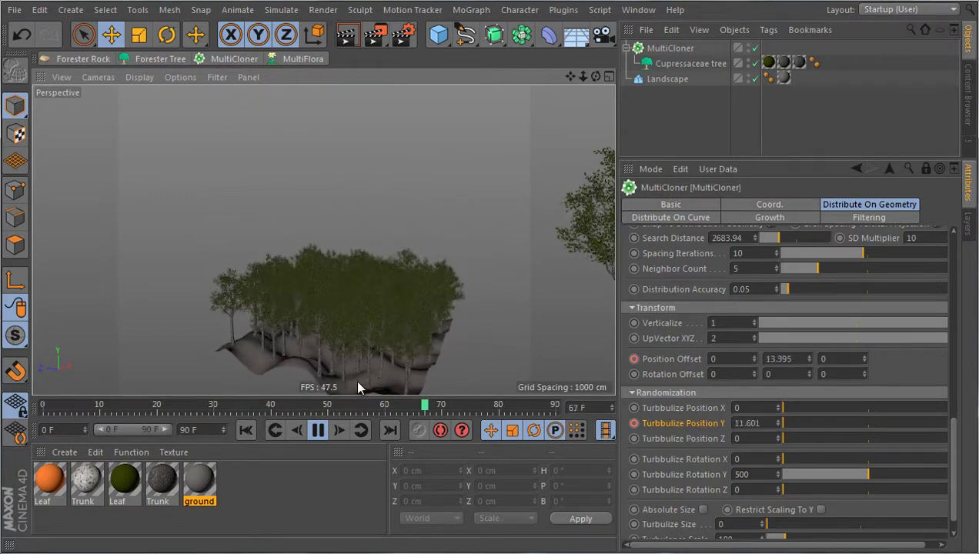
left_click(317, 430)
left_click(246, 430)
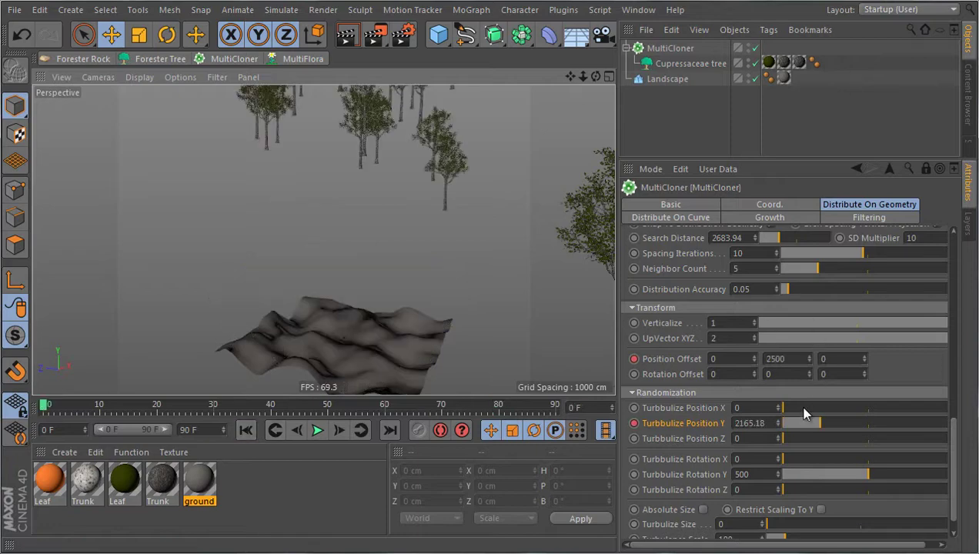
Raise the start frame's Turbbulize Position Y to 4308.04 and increase its Position Offset Y, play the animation and move to frame 90.
left_click_drag(822, 424, 856, 423)
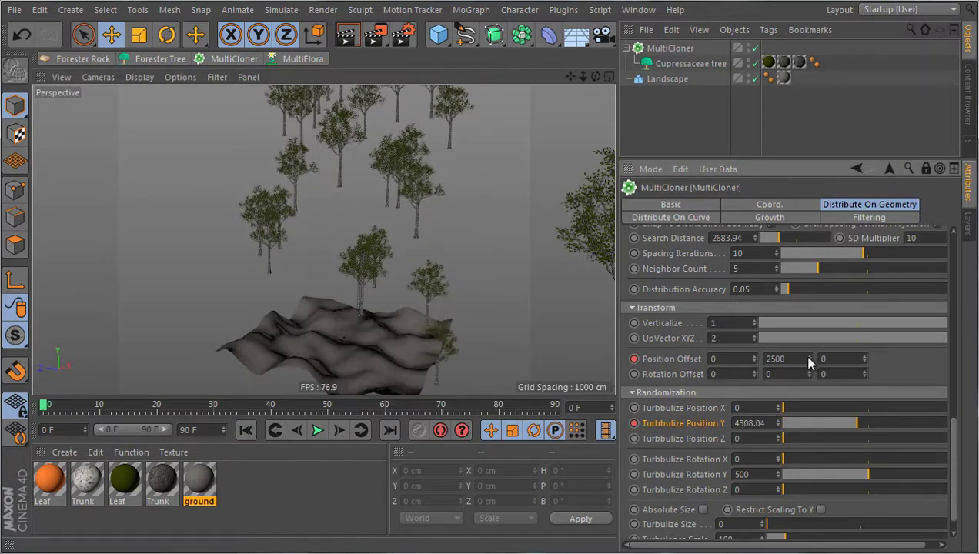
left_click_drag(810, 363, 857, 343)
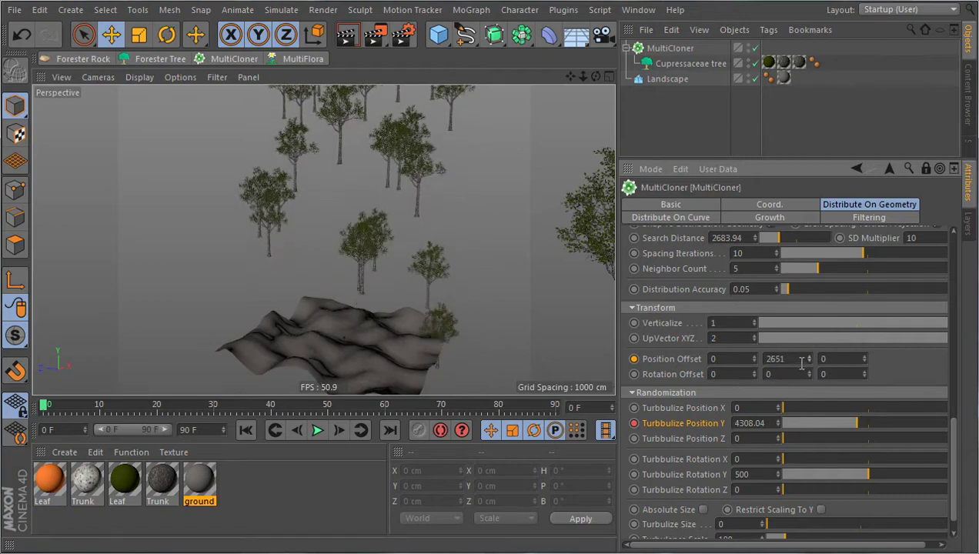
left_click(317, 430)
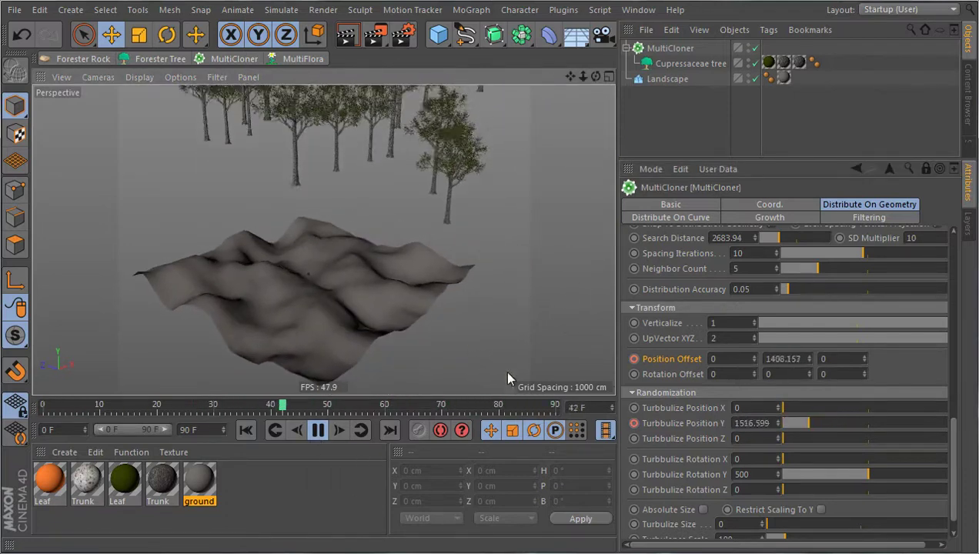
left_click(317, 430)
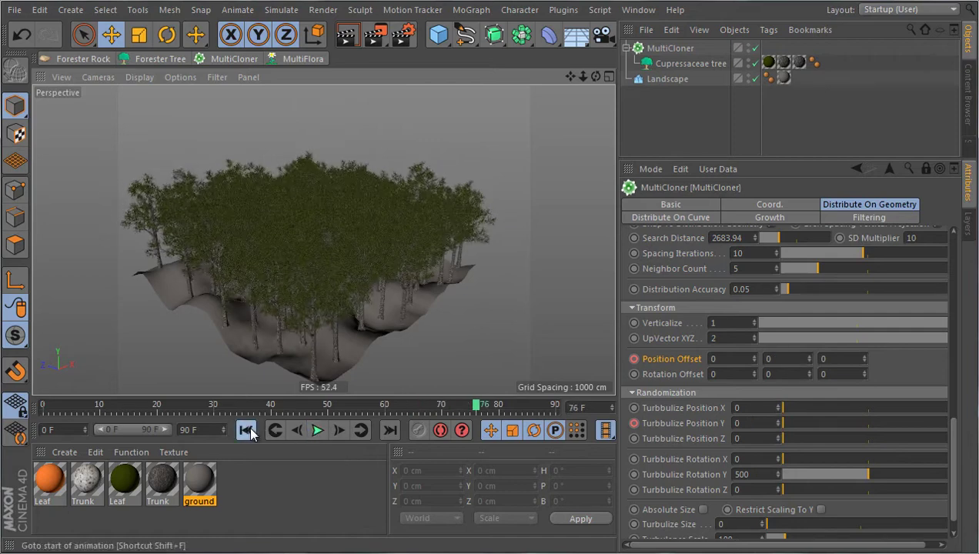
left_click(248, 432)
left_click_drag(443, 410, 521, 410)
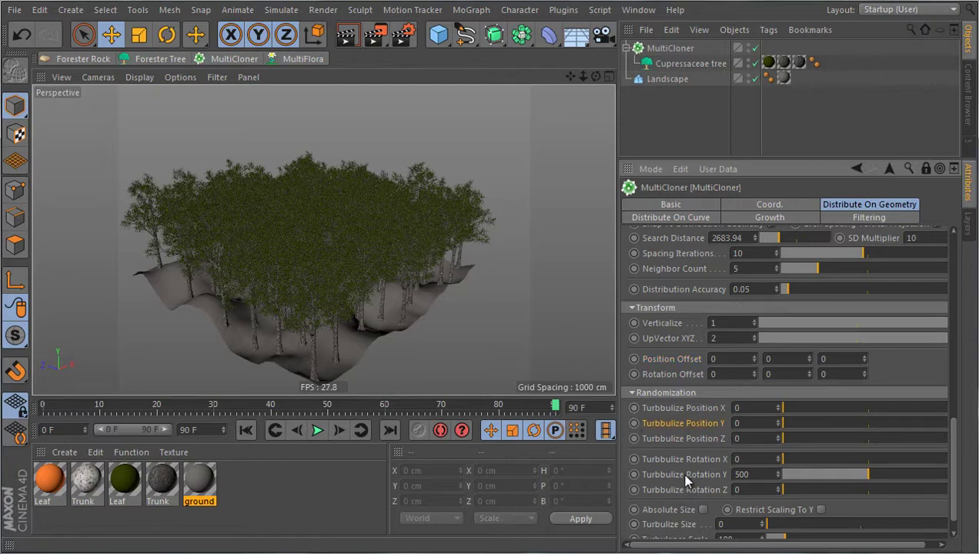
Try Turbbulize Rotation on the X, Y and Z axes of the trees and undo the changes.
mouse_move(784, 458)
left_mouse_down()
mouse_move(840, 459)
mouse_move(784, 459)
left_mouse_up()
mouse_move(859, 473)
left_mouse_down()
mouse_move(768, 477)
mouse_move(874, 472)
left_mouse_up()
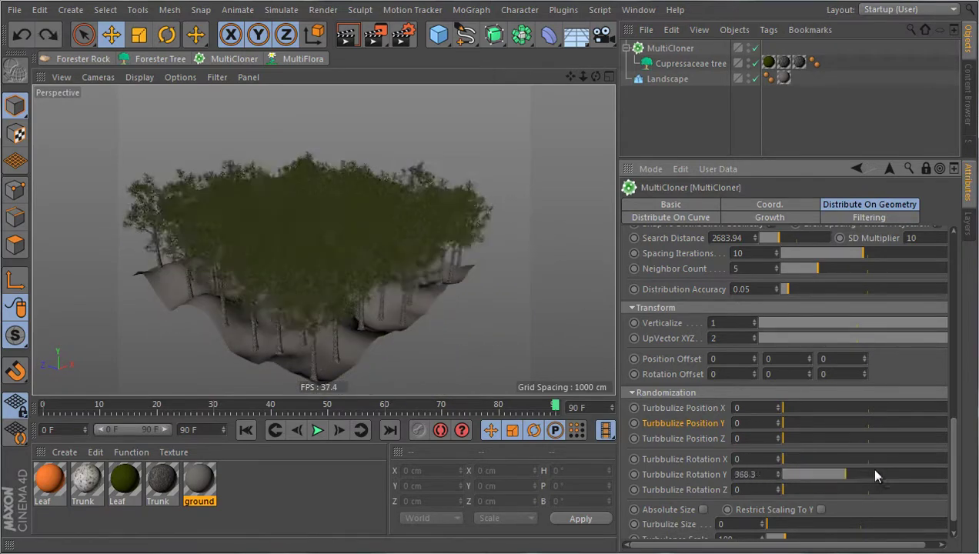
left_click_drag(788, 489, 741, 475)
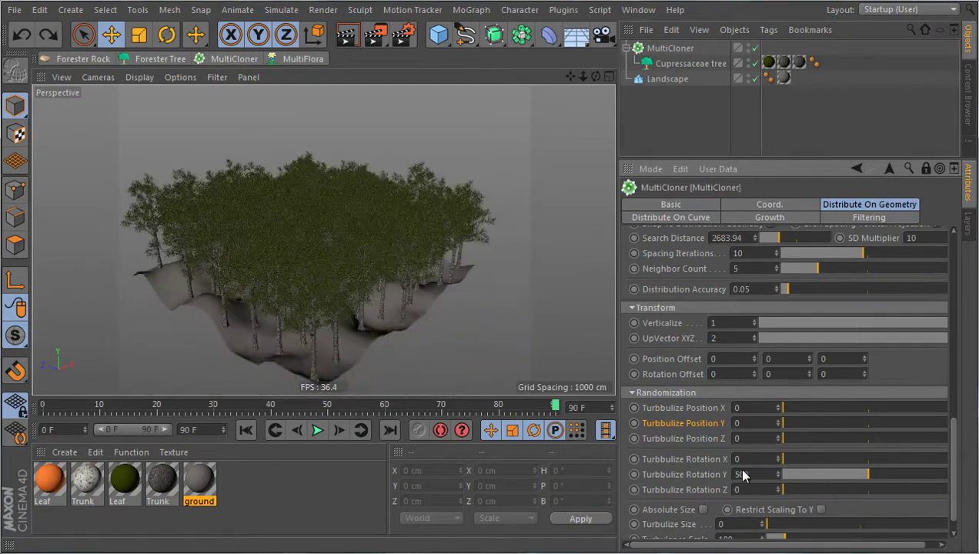
Randomize the tree sizes with a Turbulize Size of 1.
scroll(689, 444, "down", 2)
left_click_drag(418, 308, 462, 331, "alt")
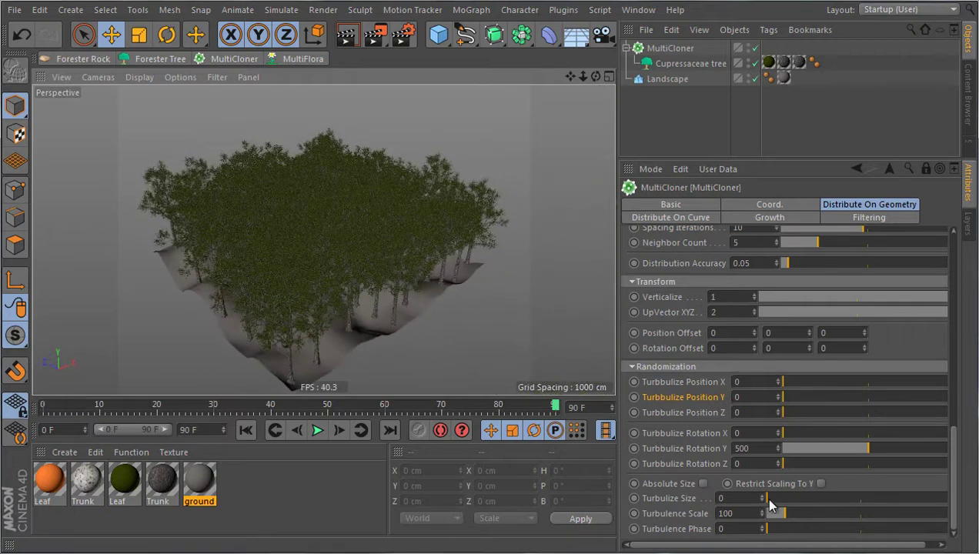
left_click_drag(772, 497, 962, 469)
scroll(420, 305, "down", 2)
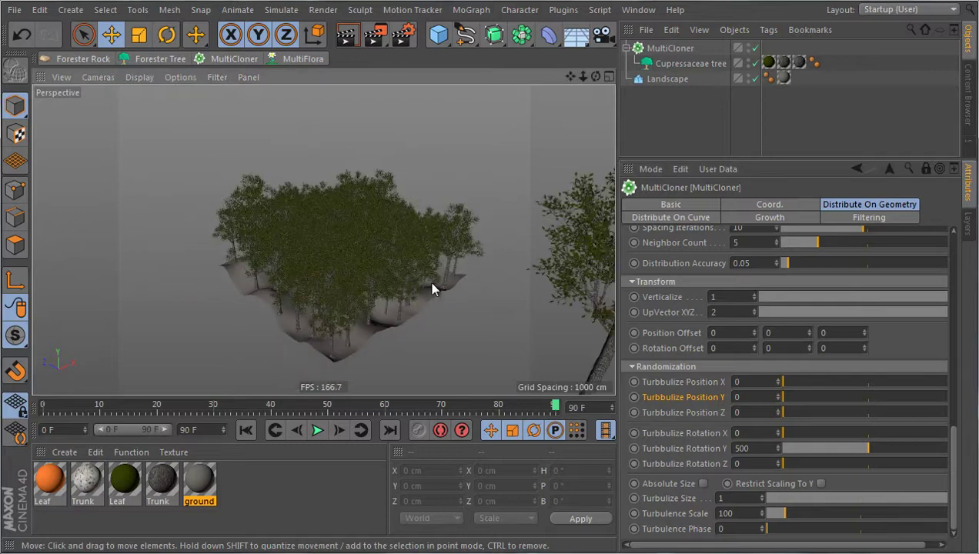
mouse_move(432, 288)
left_mouse_down("alt")
mouse_move(511, 306)
mouse_move(429, 313)
mouse_move(419, 344)
mouse_move(430, 337)
mouse_move(415, 284)
left_mouse_up("alt")
scroll(672, 308, "up", 3)
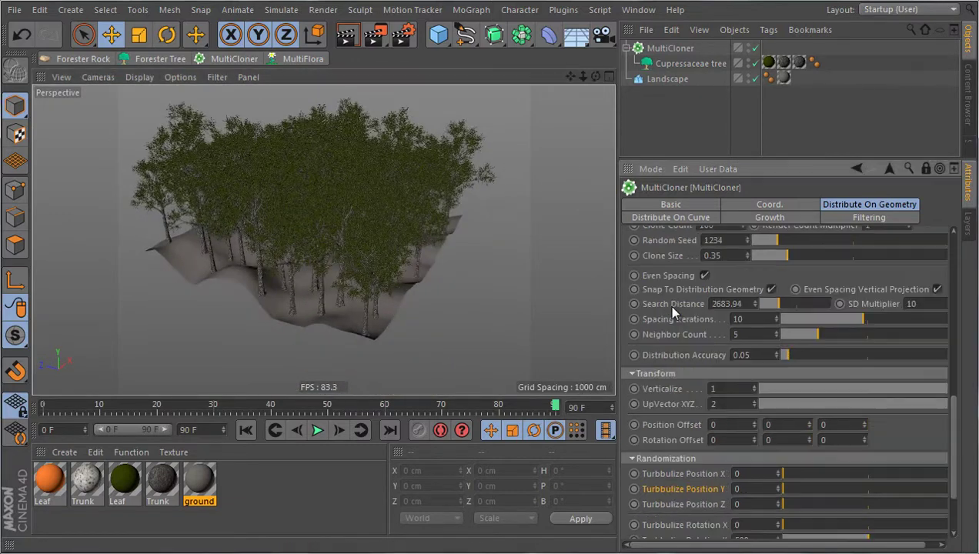
Disable Even Spacing and set the MultiCloner's Clone Count to 1000 and Clone Size to 0.1.
scroll(672, 309, "up", 3)
left_click(704, 368)
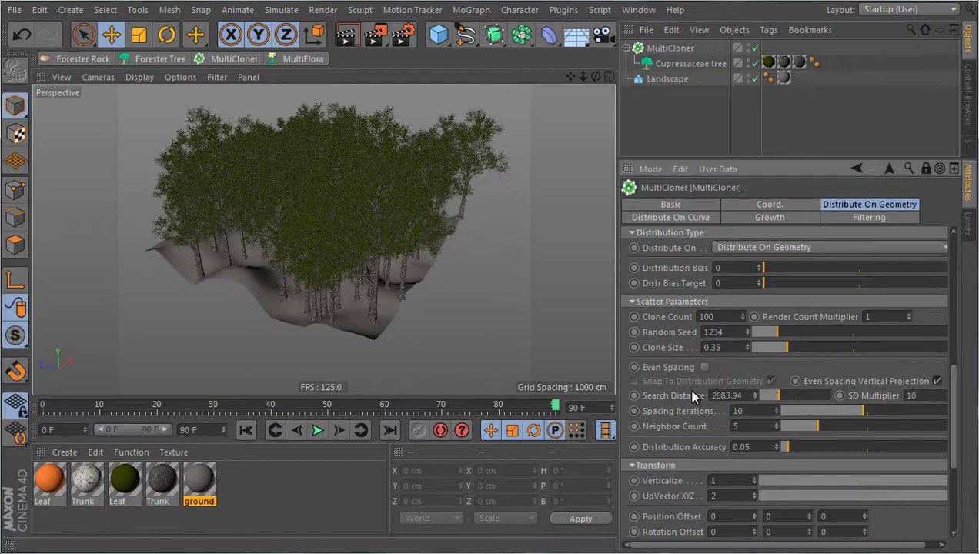
scroll(714, 393, "up", 3)
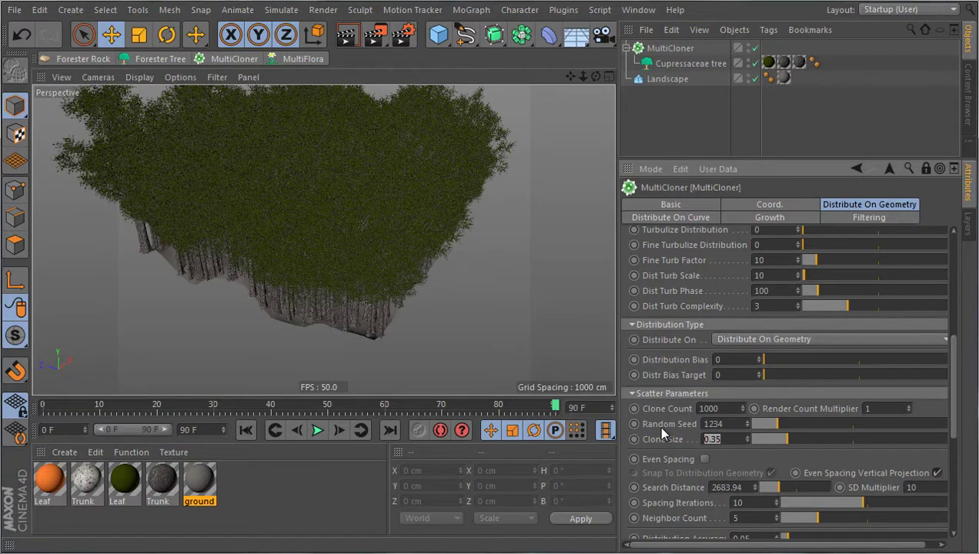
type("0.1")
key("Return")
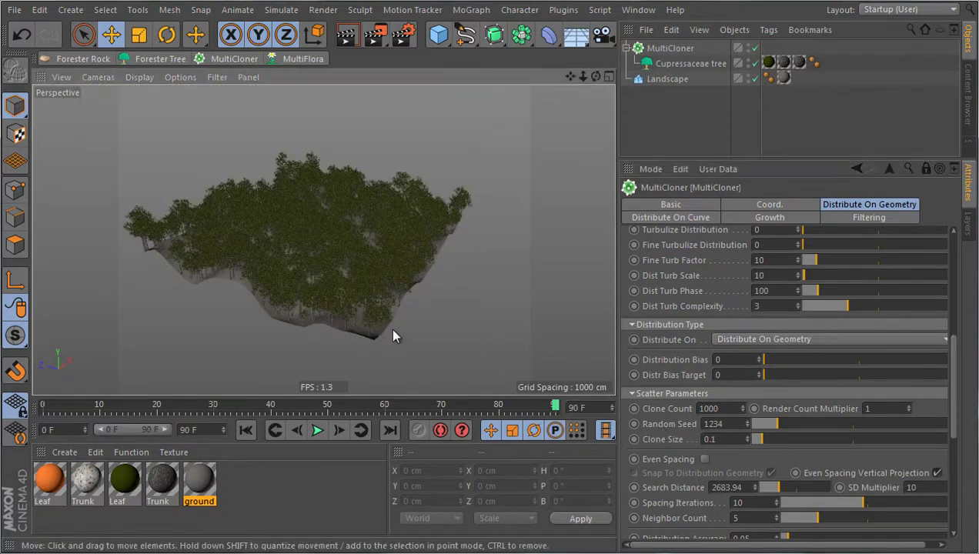
Reset Turbulize Size to 0 for the denser forest.
scroll(393, 336, "up", 3)
left_click_drag(389, 328, 462, 331, "alt")
scroll(659, 479, "down", 6)
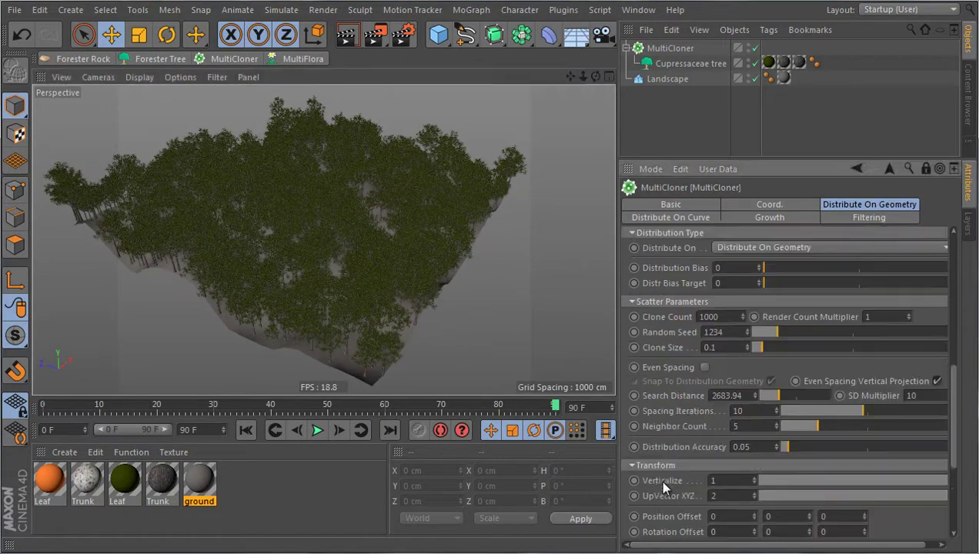
left_click_drag(810, 492, 759, 500)
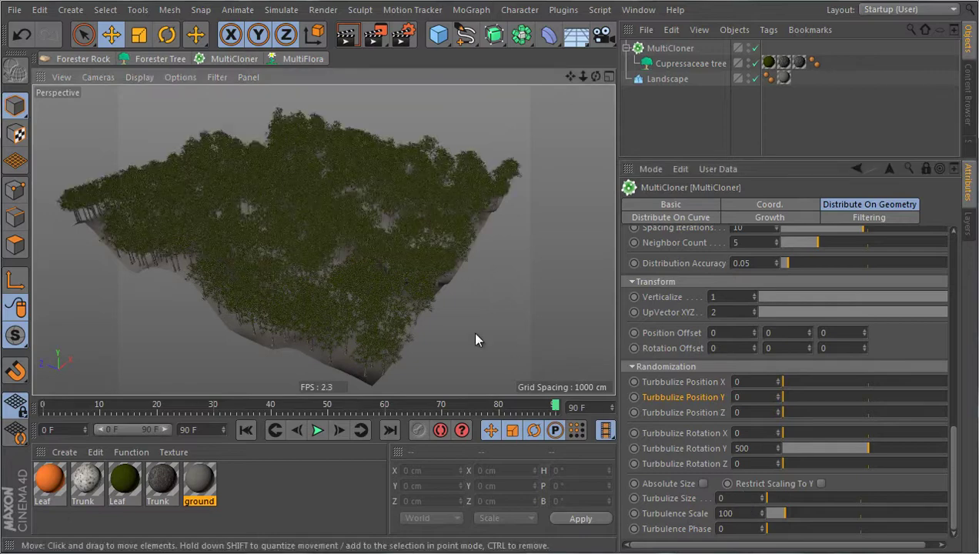
mouse_move(452, 326)
left_mouse_down("alt")
mouse_move(466, 350)
mouse_move(493, 342)
mouse_move(468, 317)
left_mouse_up("alt")
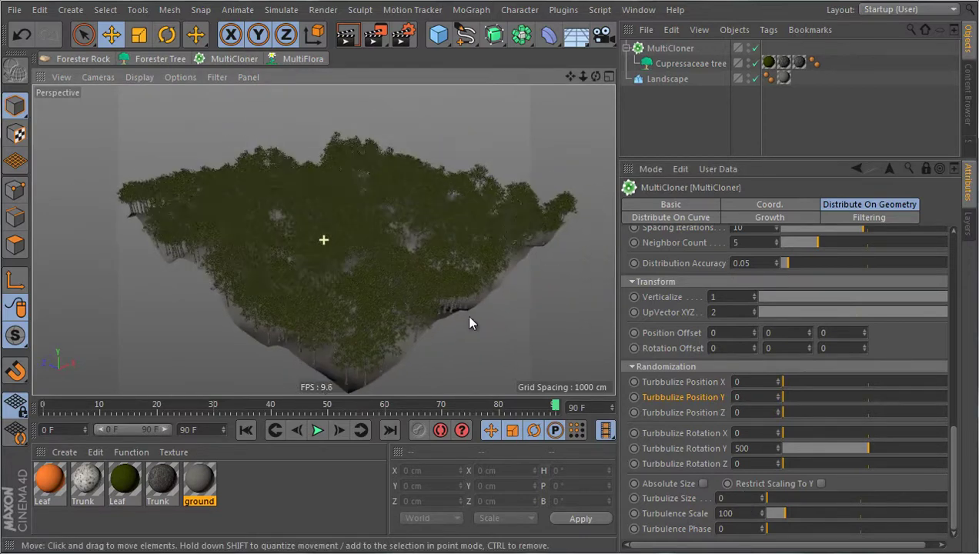
Unlock the attributes display from the MultiCloner and disable Generate Leaves for the Cupressaceae tree.
left_click(692, 64)
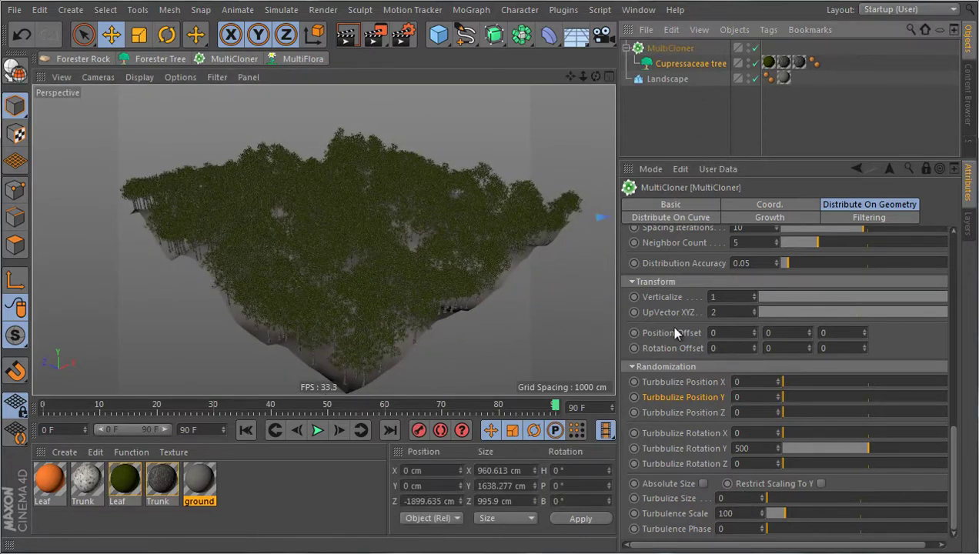
left_click(929, 169)
scroll(721, 304, "up", 3)
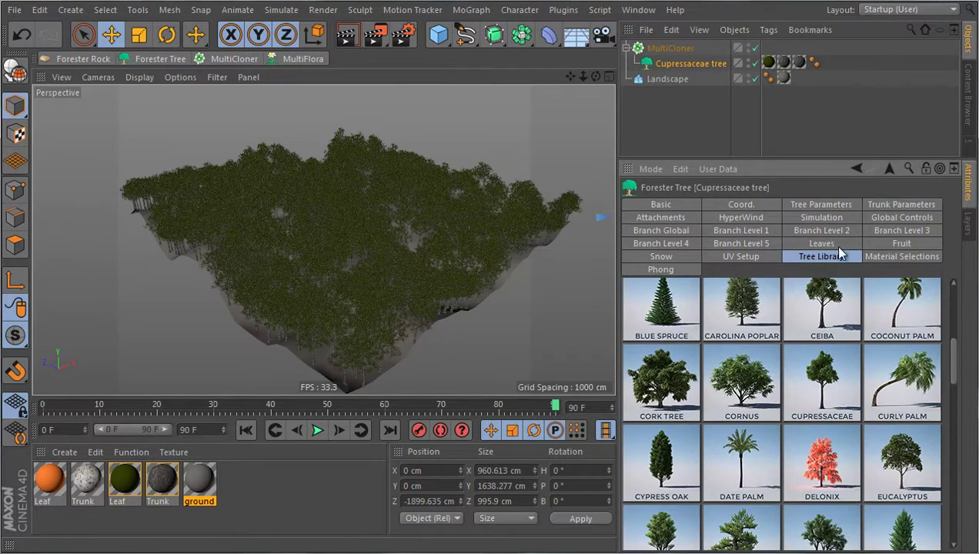
left_click(850, 244)
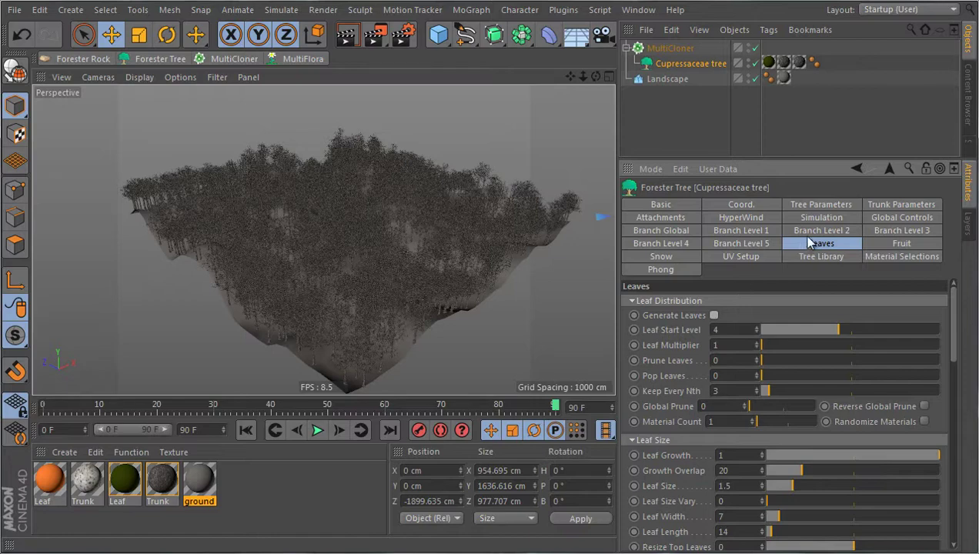
Reduce the Cupressaceae tree's Viewport Levels to 2.
left_click(825, 206)
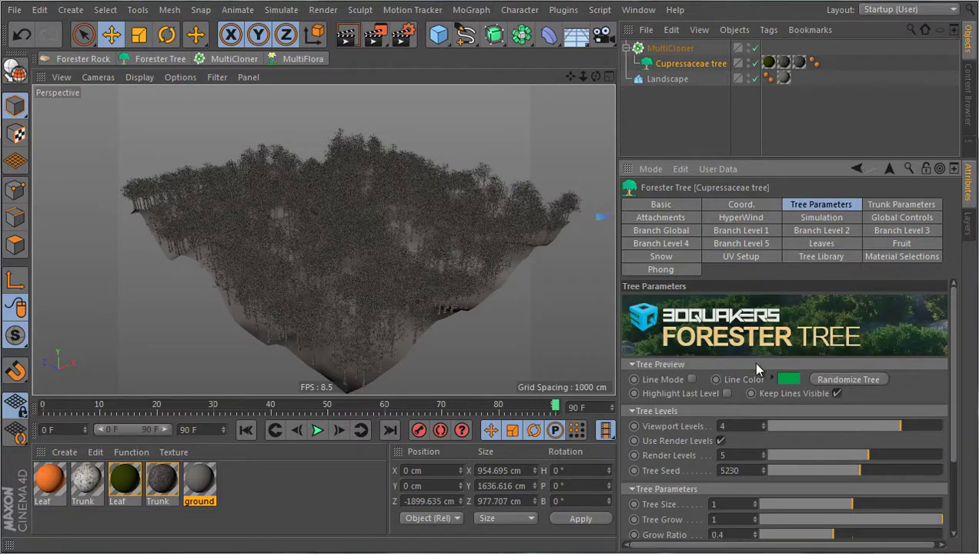
left_click(763, 429)
left_click(764, 429)
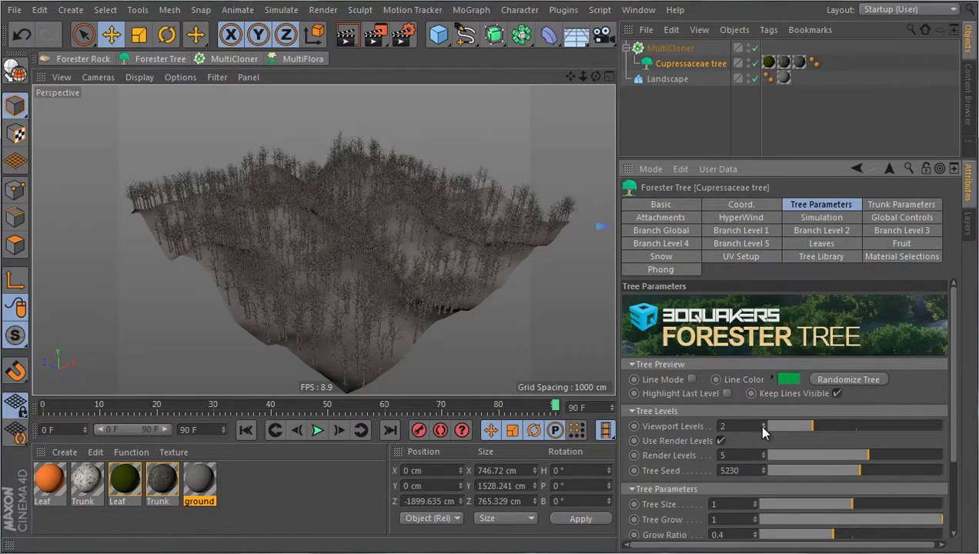
Return to the MultiCloner's geometry distribution settings and set Turbulize Size to 1 for the leafless trees.
left_click_drag(400, 286, 413, 308, "alt")
left_click(413, 308)
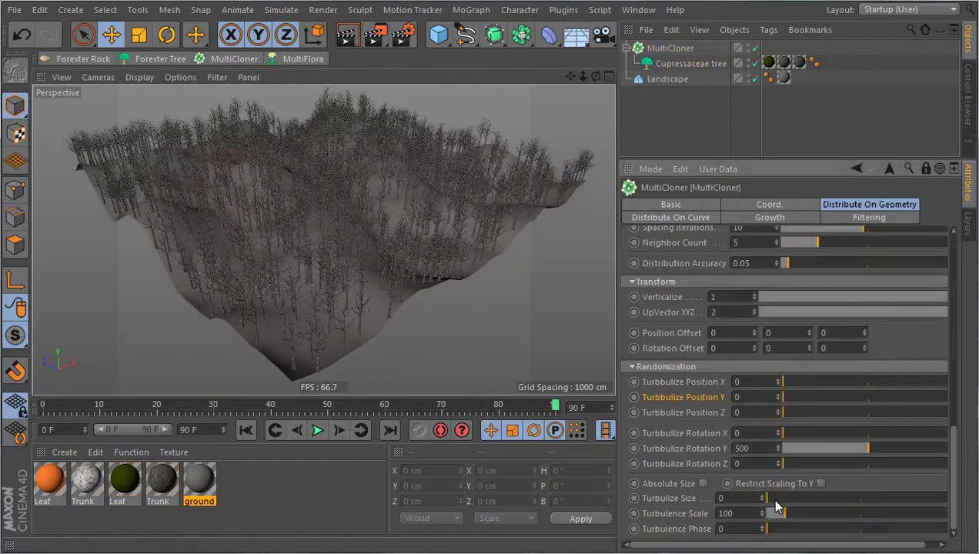
left_click_drag(839, 499, 923, 499)
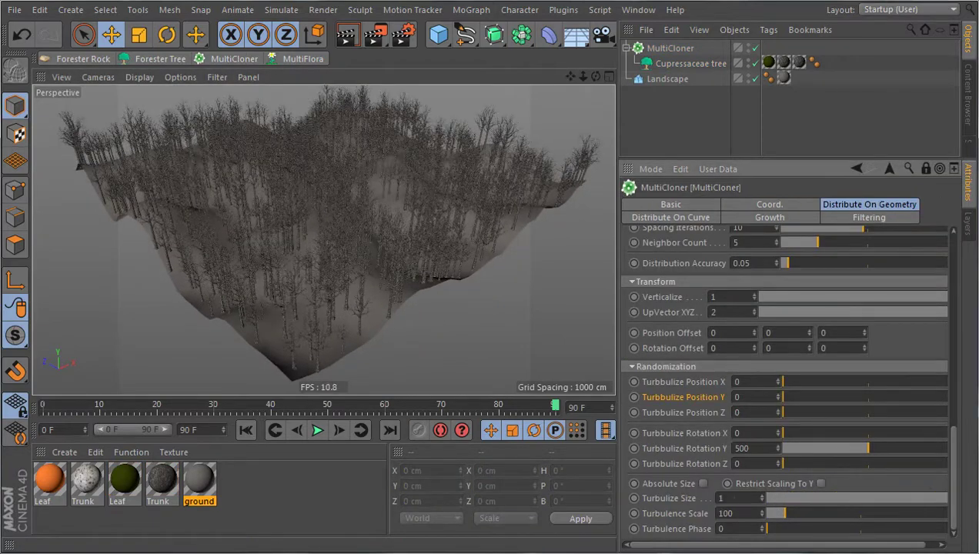
left_click_drag(533, 313, 389, 321, "alt")
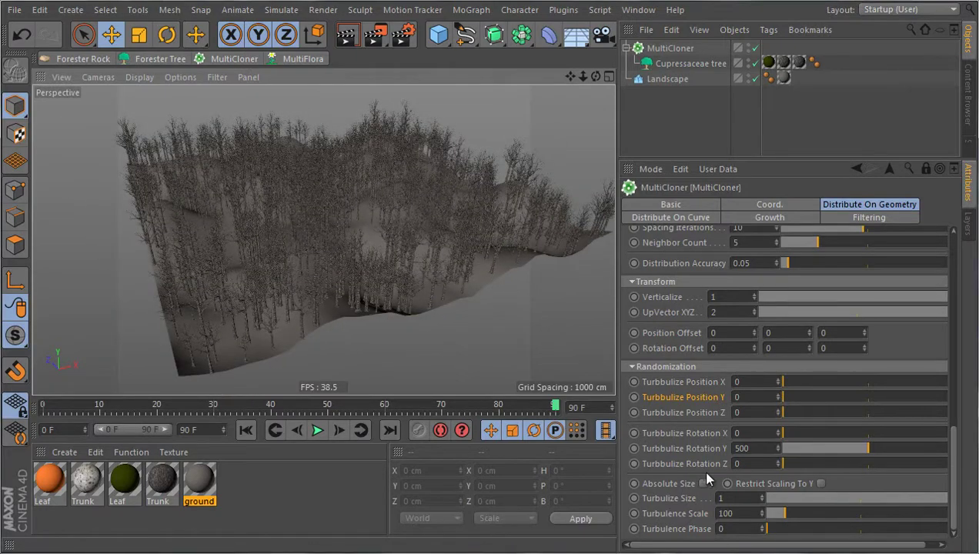
Increase the MultiCloner's Turbulence Scale to 385.78.
left_click_drag(779, 516, 839, 514)
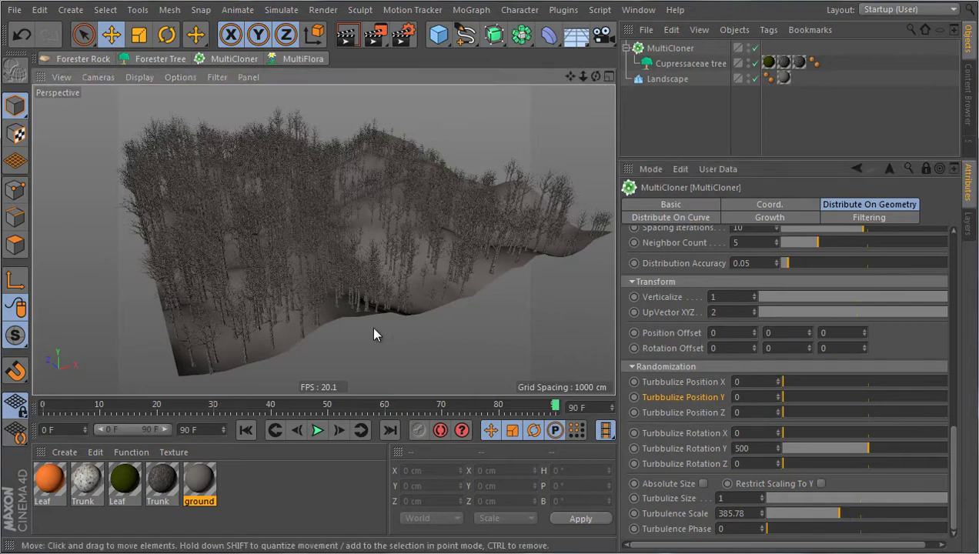
left_click_drag(376, 334, 278, 262, "alt")
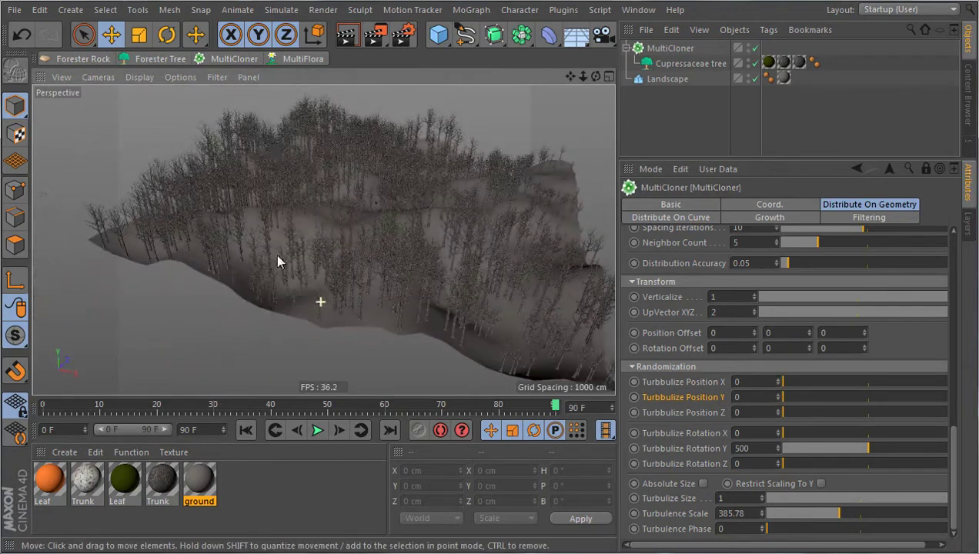
left_click_drag(379, 174, 352, 271, "alt")
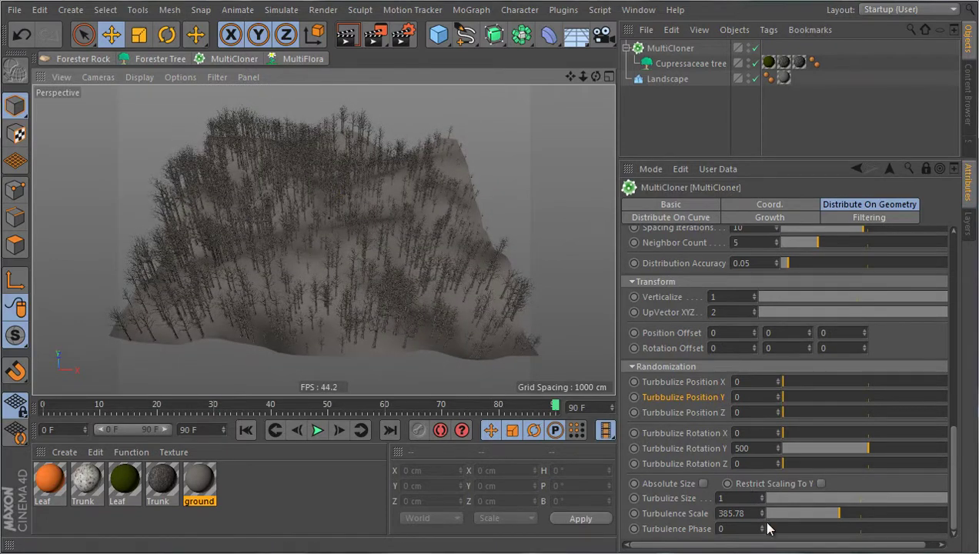
Shift the size variation across the landscape by setting Turbulence Phase to 626.53.
left_click_drag(775, 530, 879, 480)
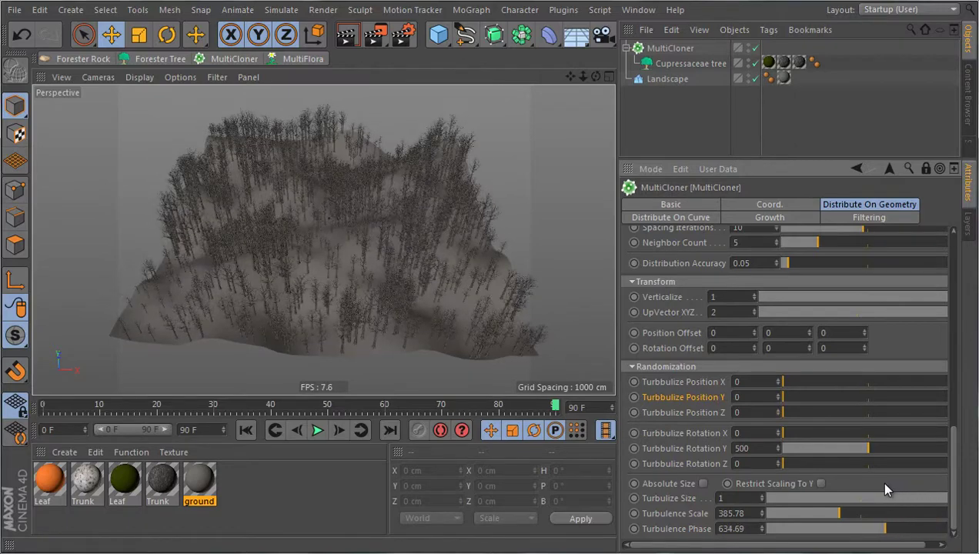
left_click_drag(448, 332, 442, 229, "alt")
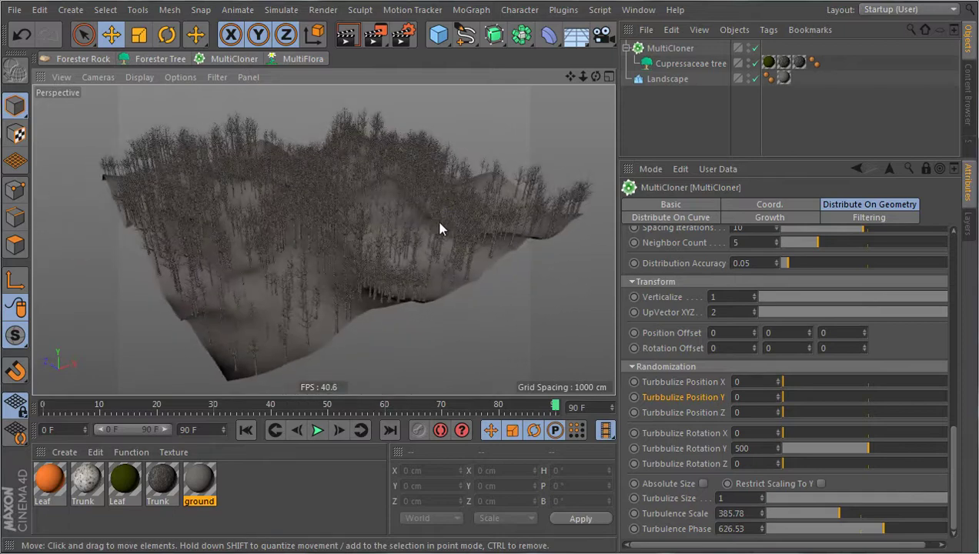
left_click_drag(400, 275, 400, 276, "alt")
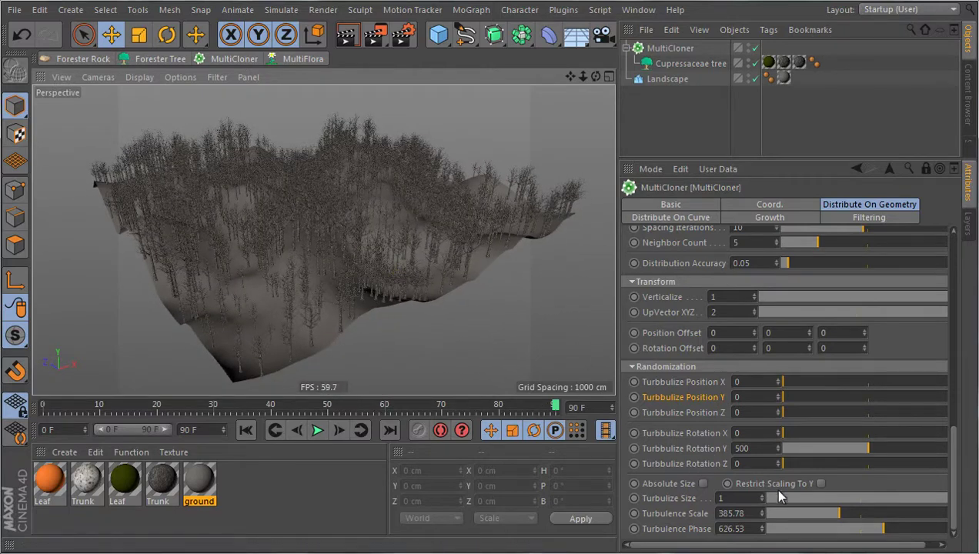
Restrict the random scaling to Y, vary Turbulize Size and bring it to 1, checking the tree heights up close.
left_click(821, 483)
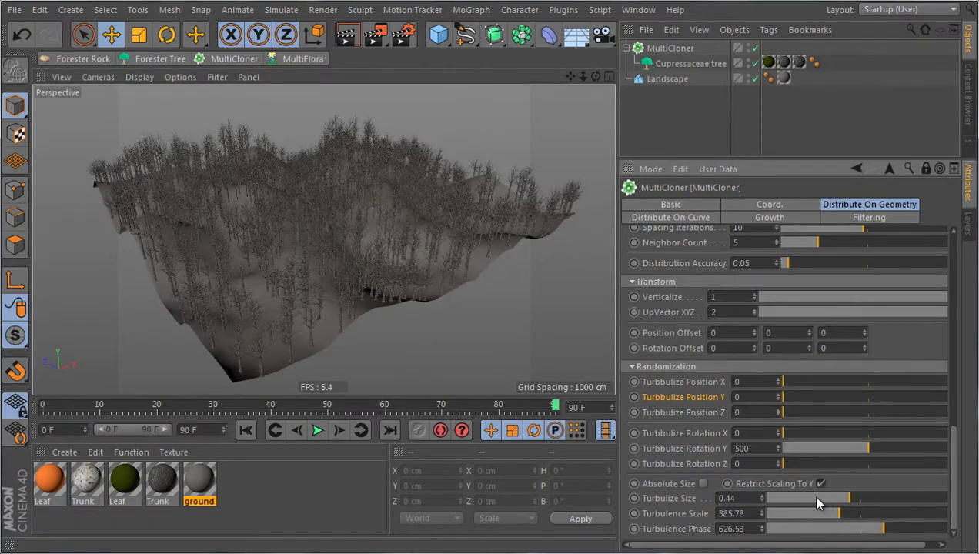
left_click_drag(816, 497, 730, 500)
left_click_drag(893, 499, 948, 499)
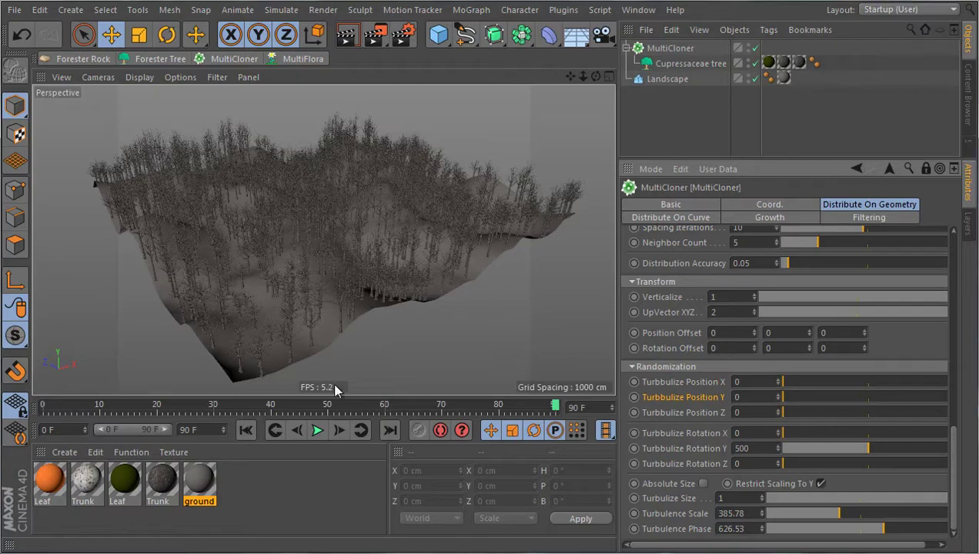
scroll(278, 354, "up", 10)
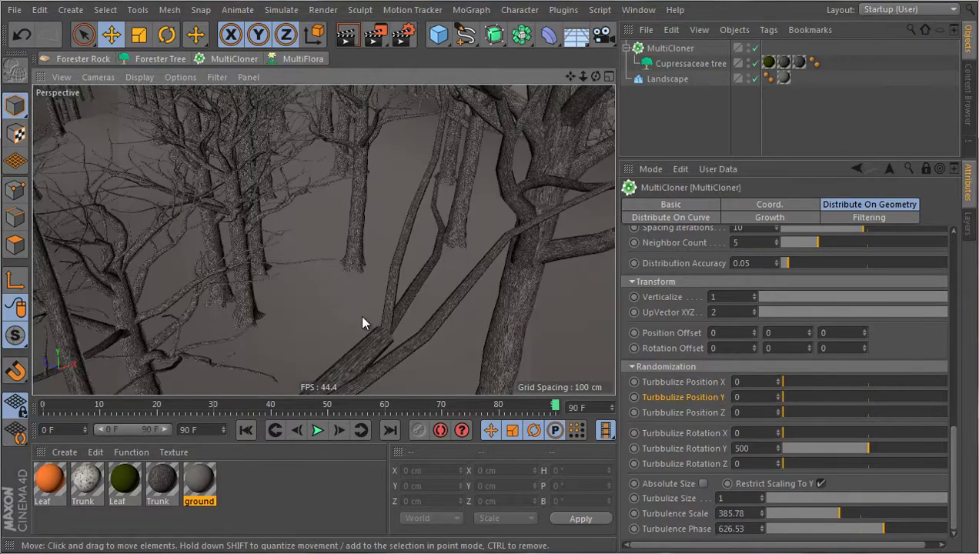
scroll(359, 313, "down", 5)
left_click_drag(360, 313, 364, 264, "alt")
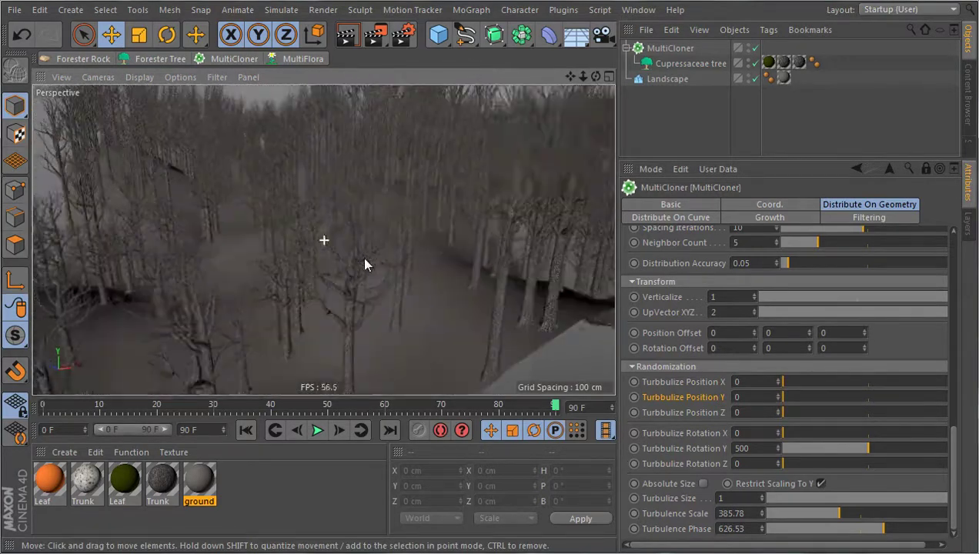
left_click(745, 498)
left_click_drag(407, 224, 380, 240, "alt")
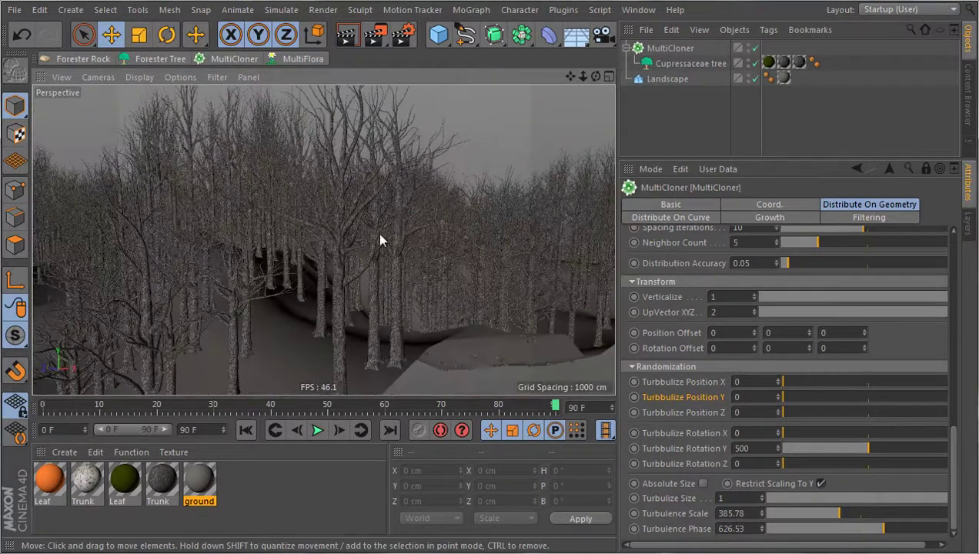
Turn off the restriction of random scaling to Y so the tree sizes vary on all axes.
scroll(360, 224, "down", 10)
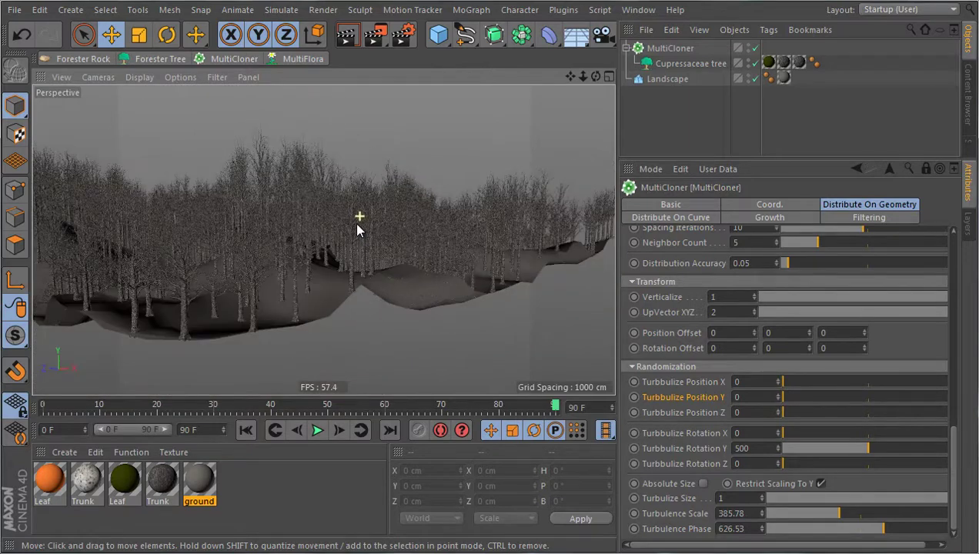
left_click_drag(358, 236, 348, 261, "alt")
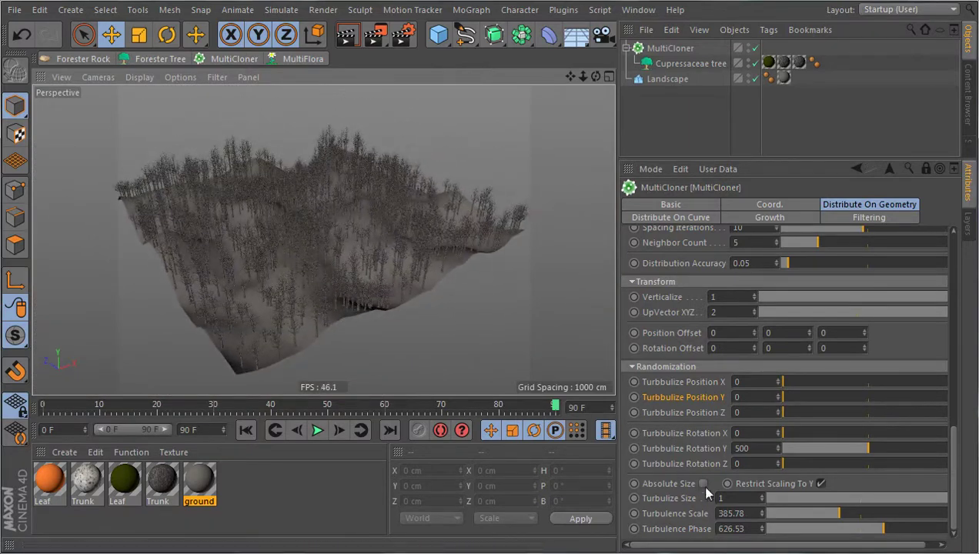
left_click(821, 483)
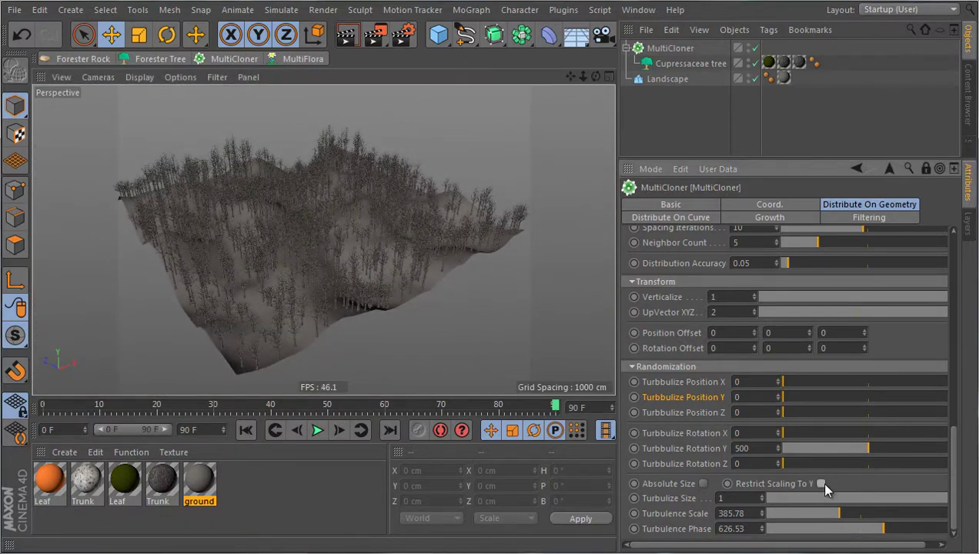
Try Absolute Size on and off for the scattered trees, and set Turbulize Size to 0.9.
left_click(703, 483)
left_click(703, 483)
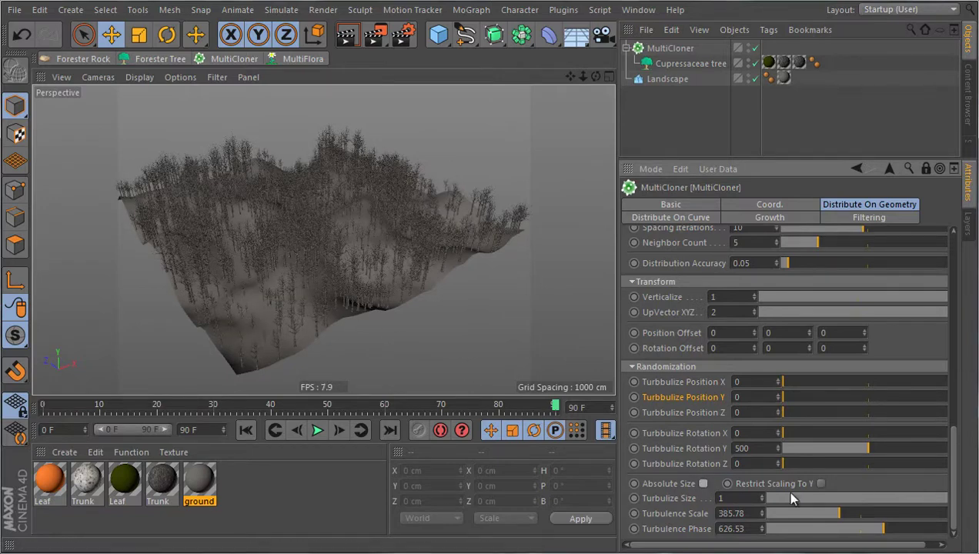
left_click_drag(883, 498, 955, 493)
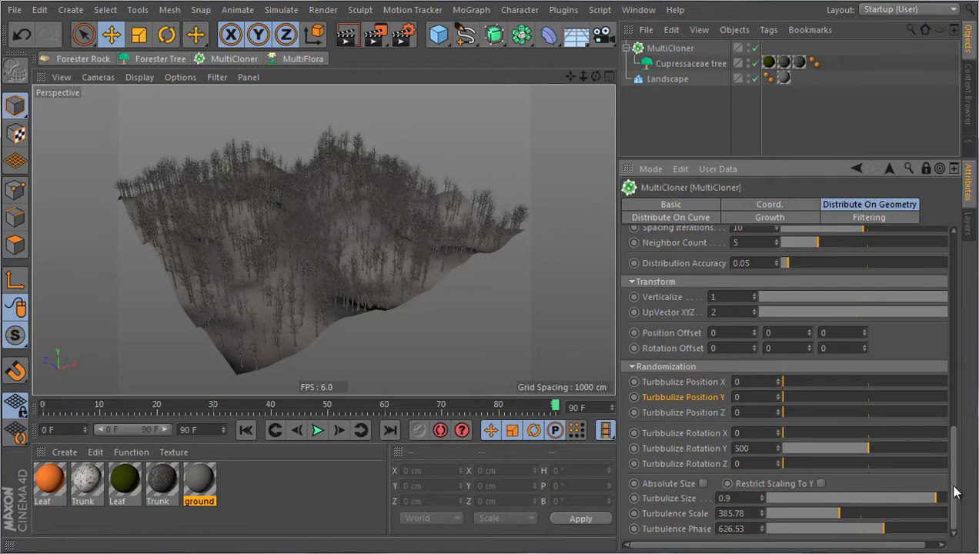
Open the MultiCloner's settings for distributing clones on a curve.
scroll(698, 255, "up", 10)
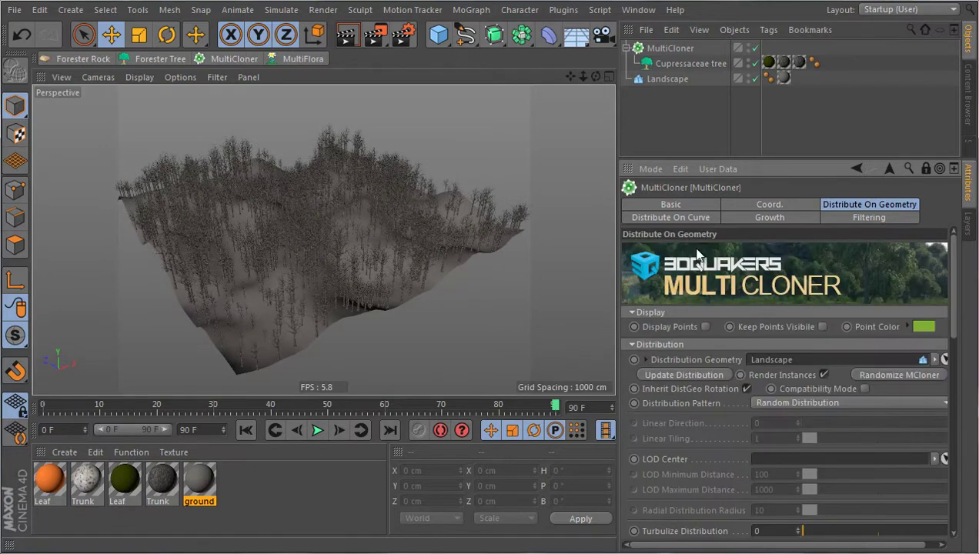
left_click(691, 219)
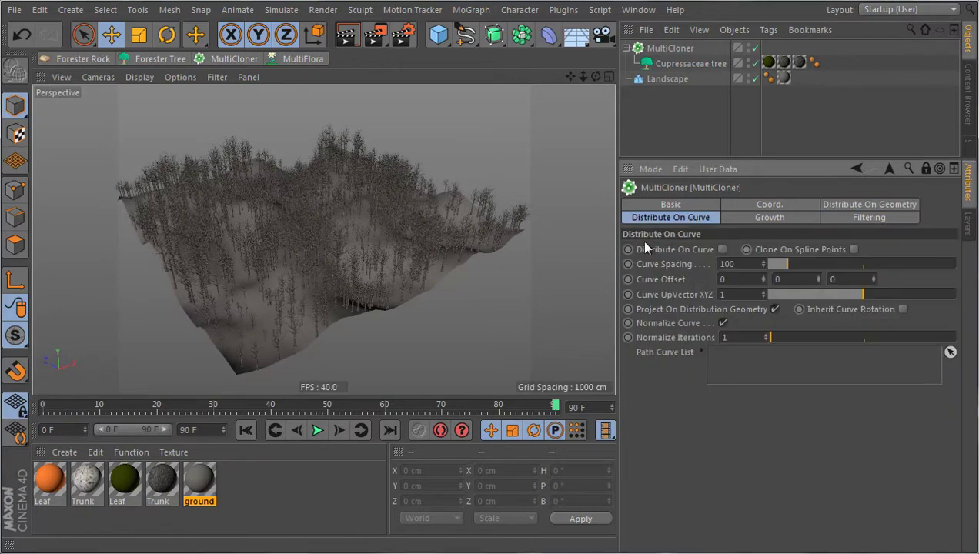